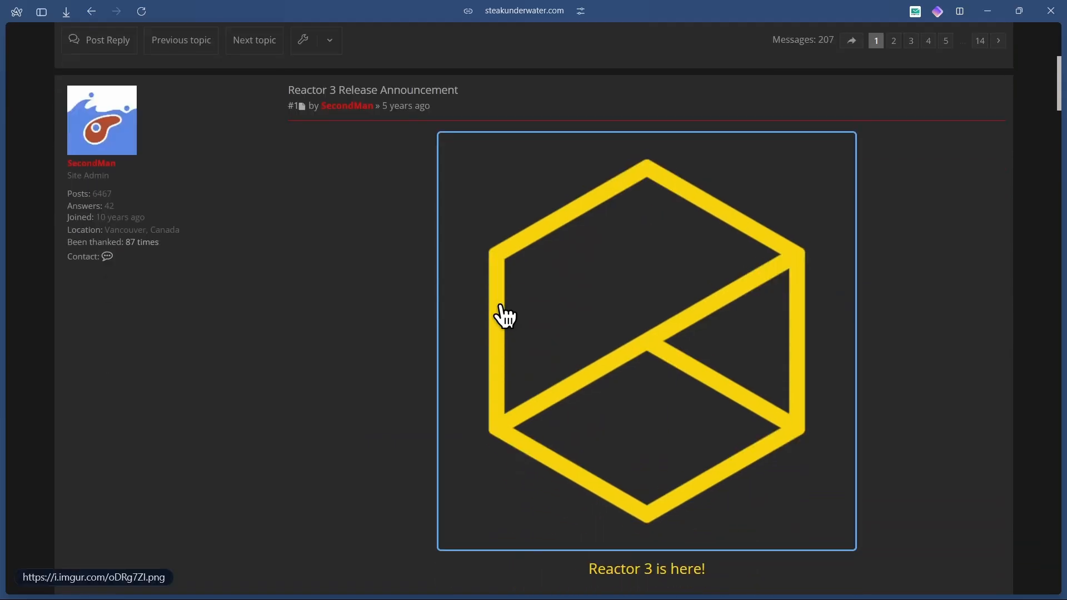
- Load Reactor-Installer.lua into the node area of DaVinci Resolve's Fusion page, and install and launch Reactor
scroll(445, 317, "down", 15)
scroll(444, 320, "down", 1)
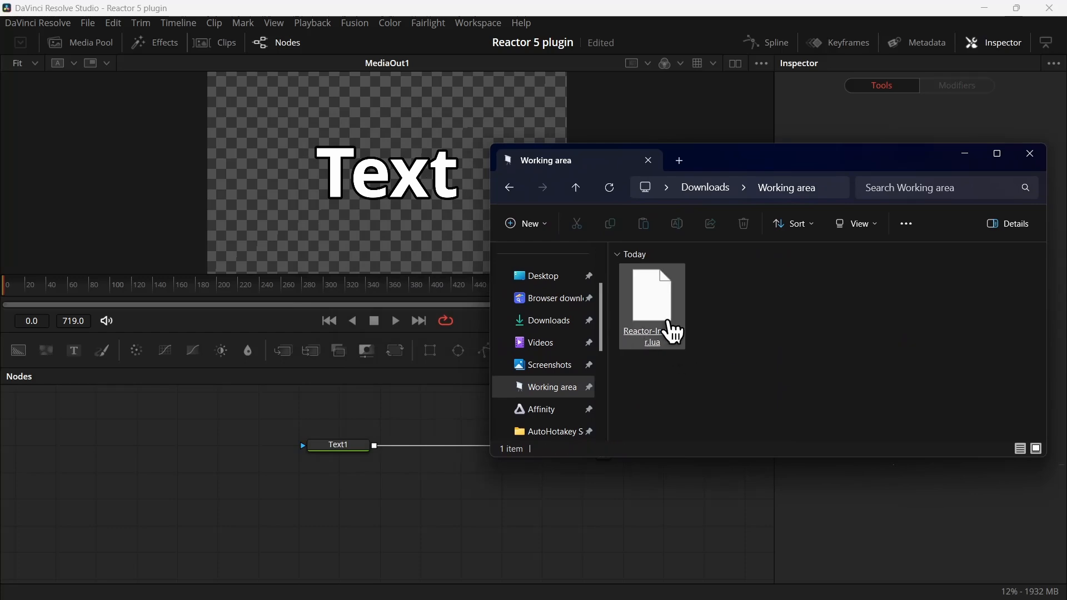
left_click_drag(651, 325, 328, 409)
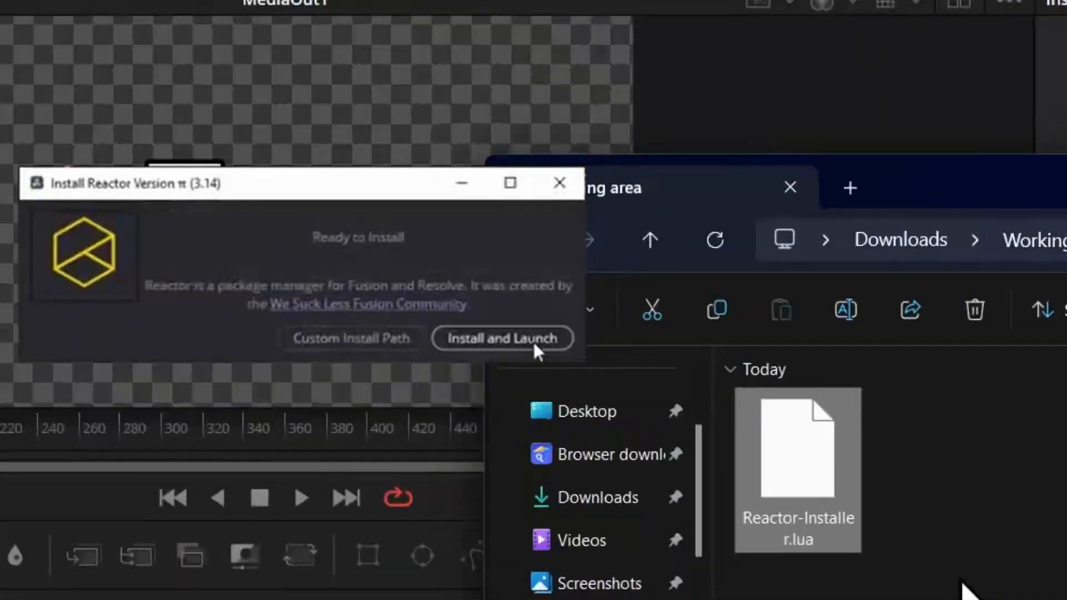
left_click(533, 340)
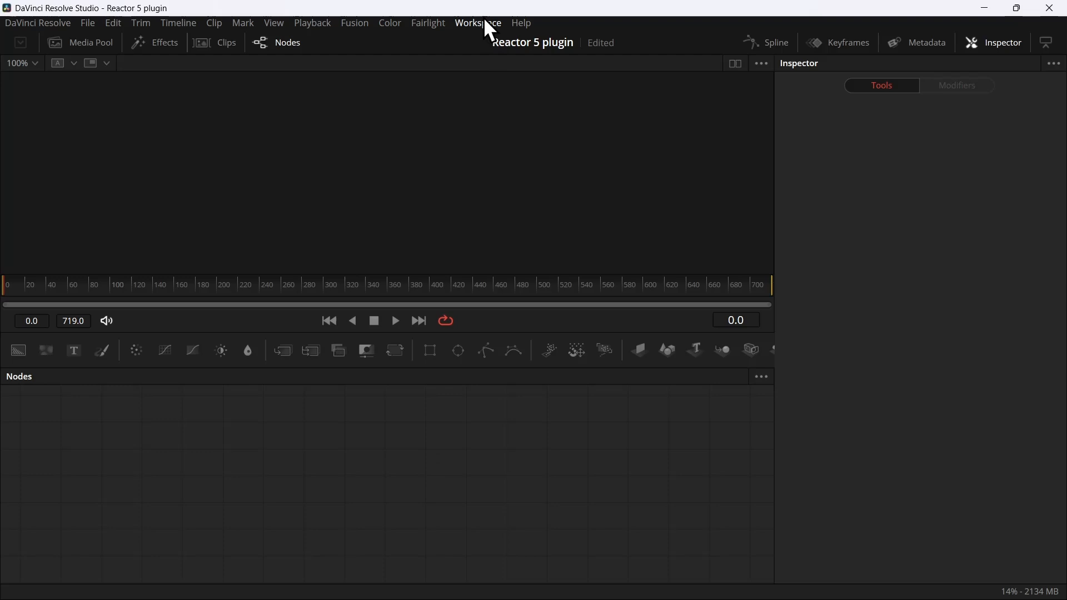
- Open the Reactor package manager and display the details of the Resolve Essentials package
left_click(483, 22)
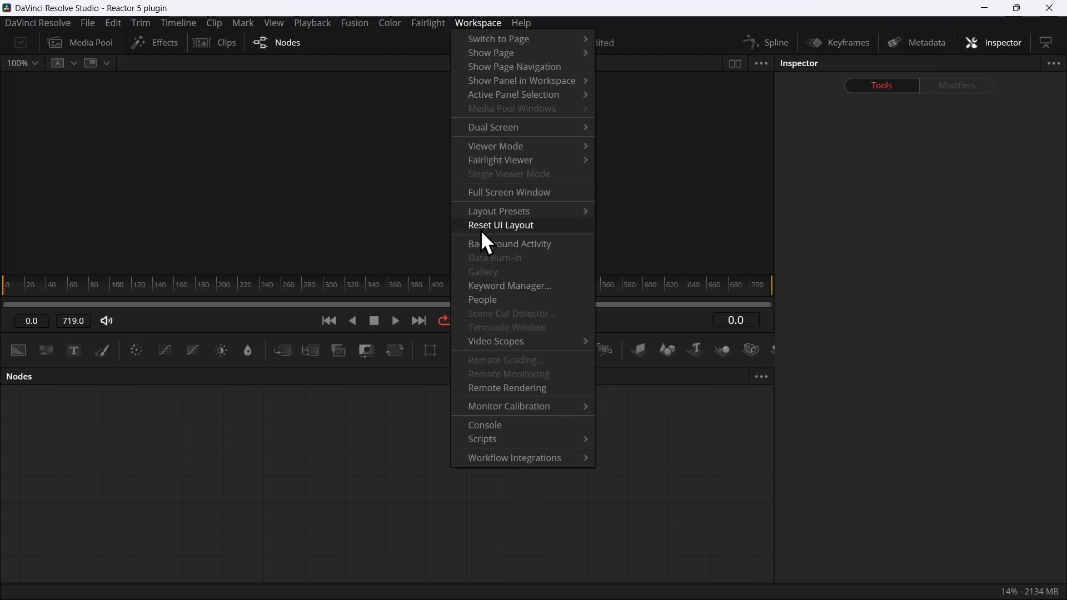
mouse_move(479, 440)
mouse_move(661, 525)
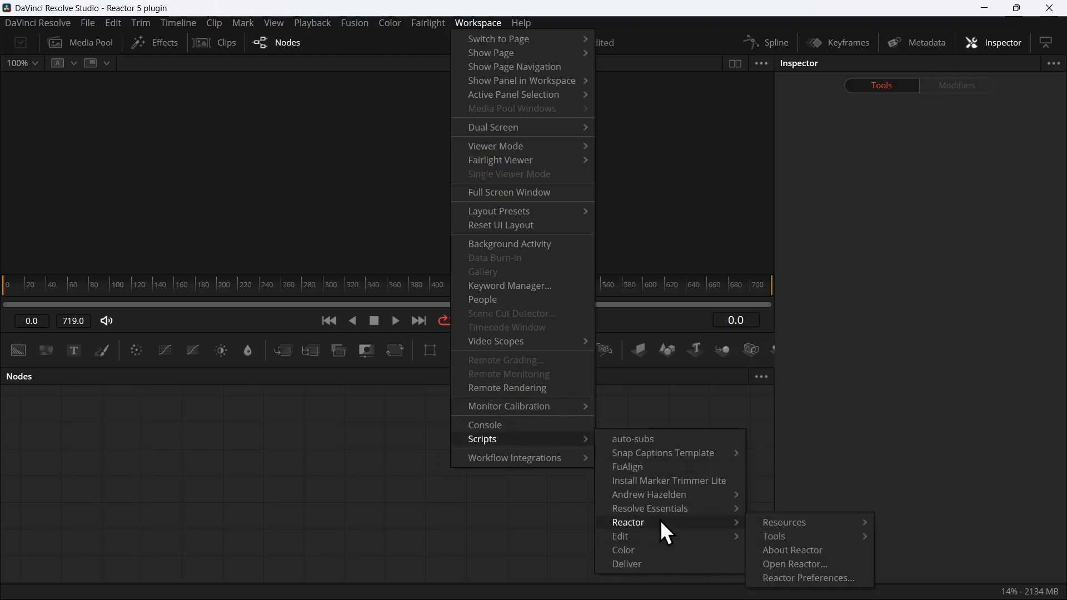
left_click(785, 564)
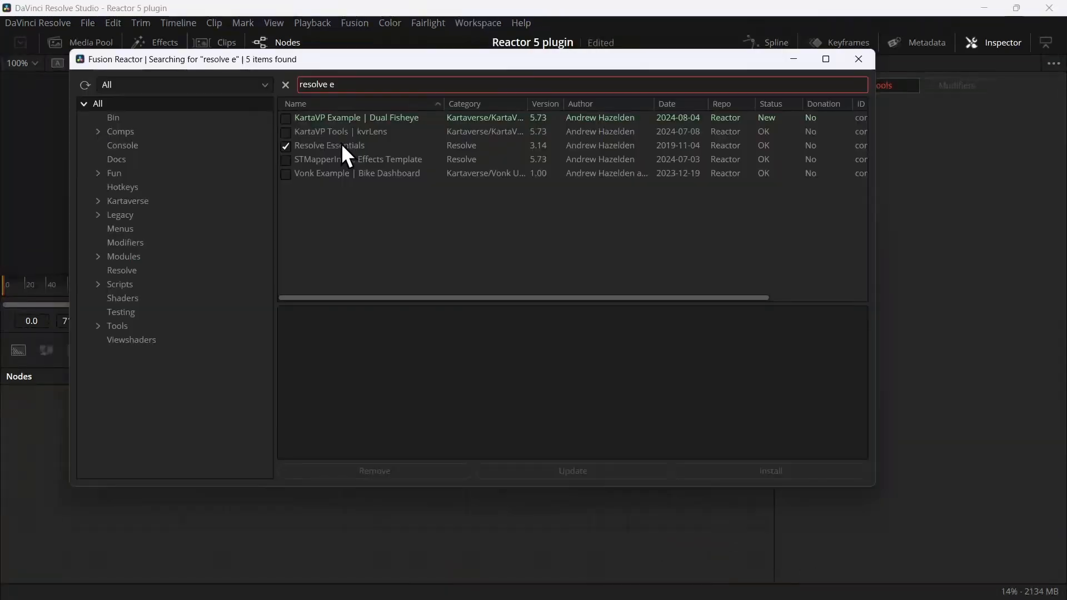
left_click(345, 145)
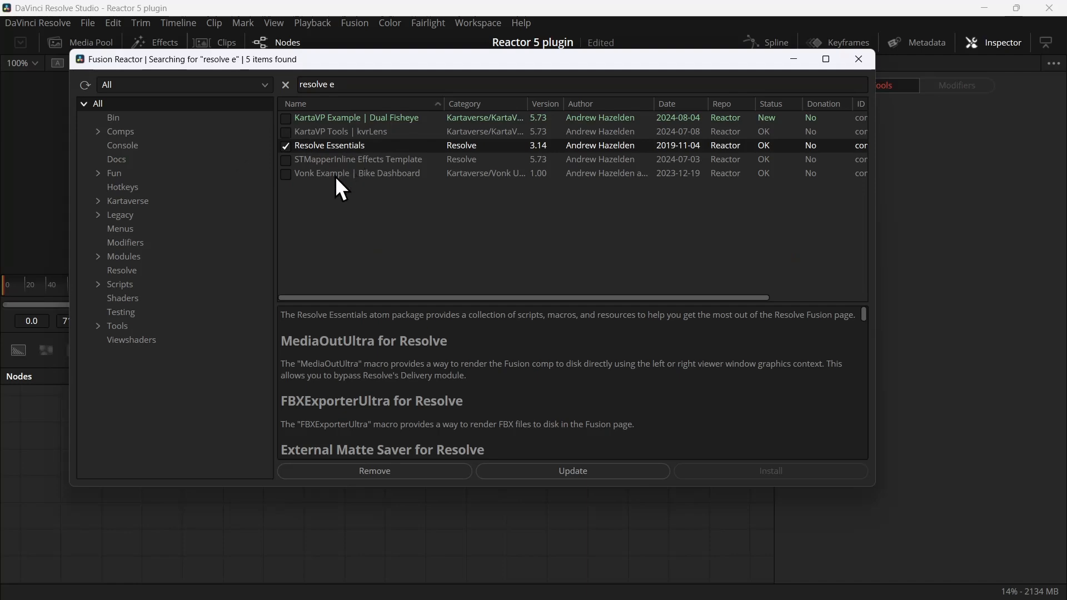
- Read the description of the STMapperInline Effects Template package and search the packages for "resolve e"
left_click(362, 161)
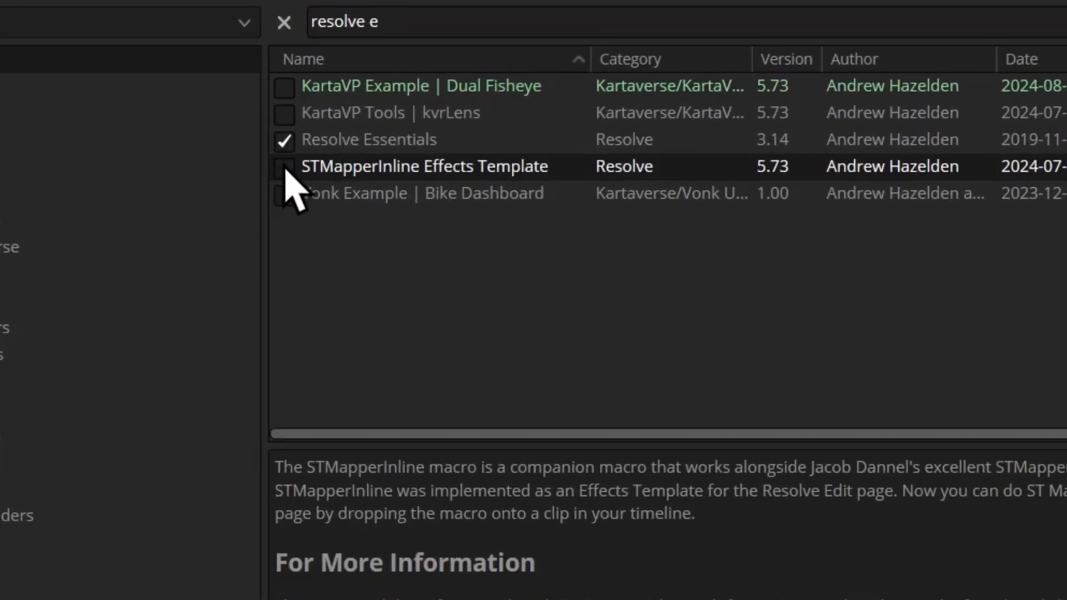
left_click(311, 144)
left_click(430, 165)
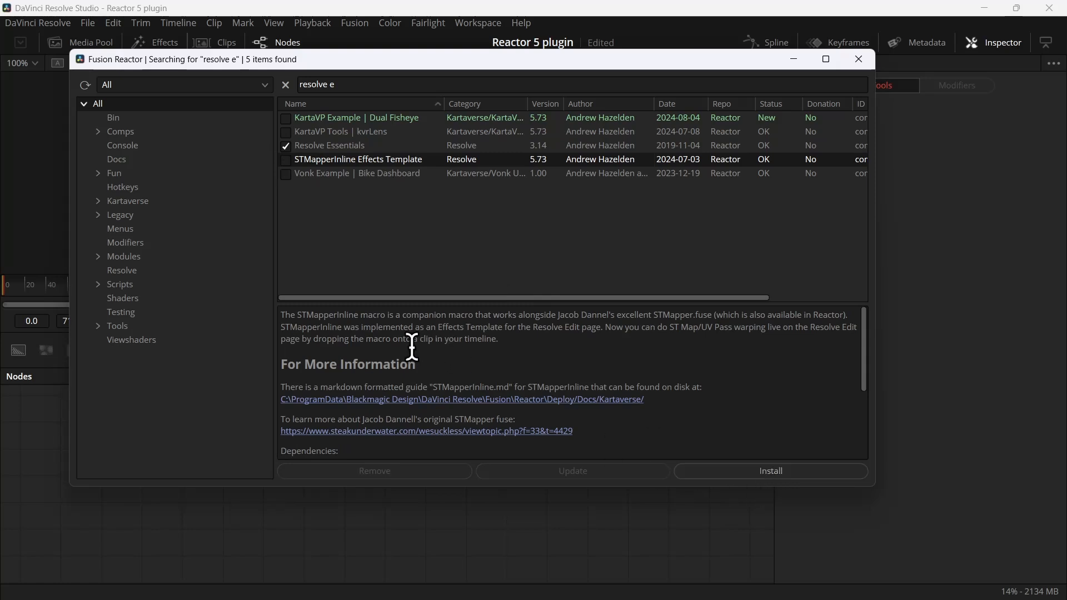
left_click_drag(361, 328, 489, 334)
left_click(335, 329)
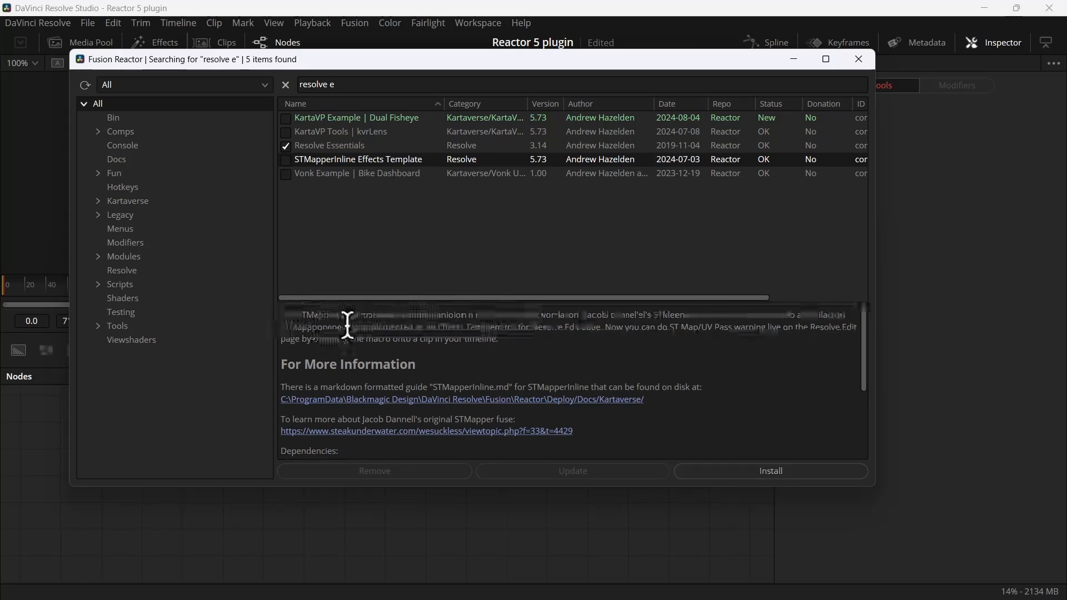
type("re")
type("solve e")
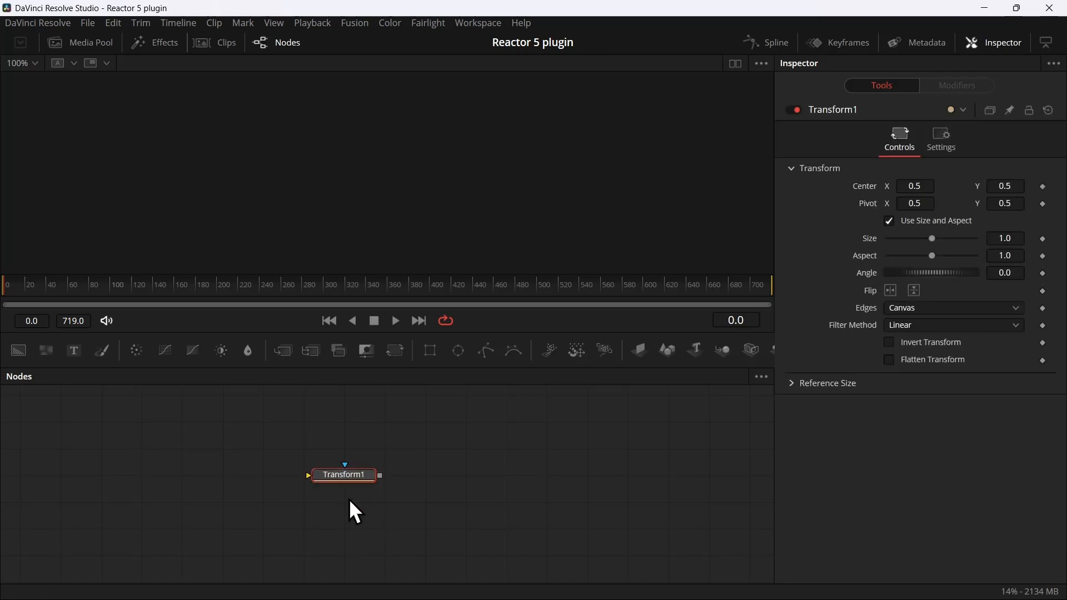
- Add a Blur node beside the Transform node and delete both nodes
left_click(416, 487)
key("b")
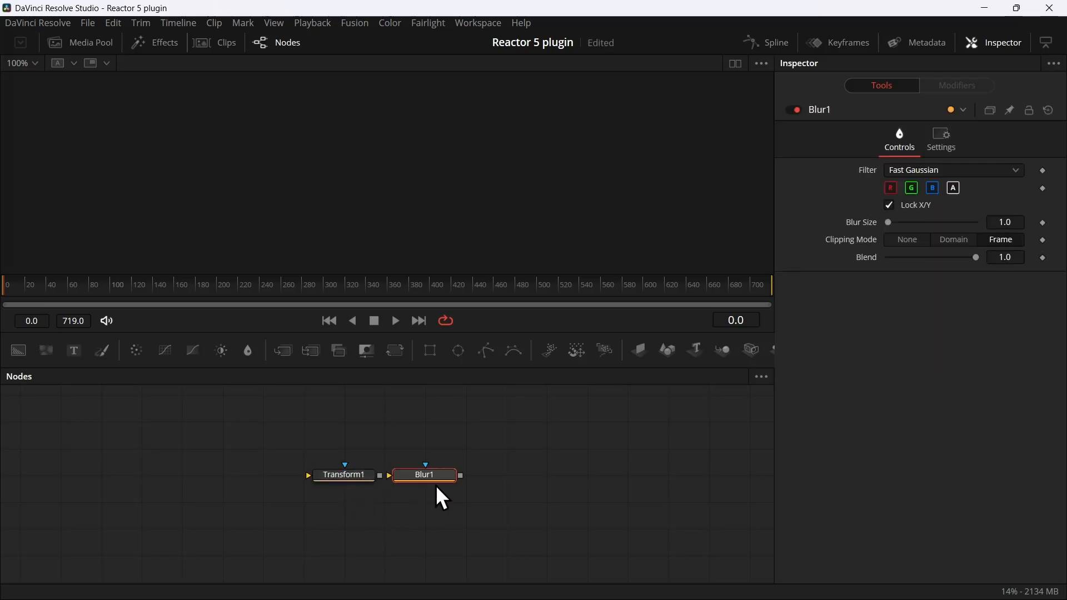
left_click_drag(277, 510, 533, 461)
key("Delete")
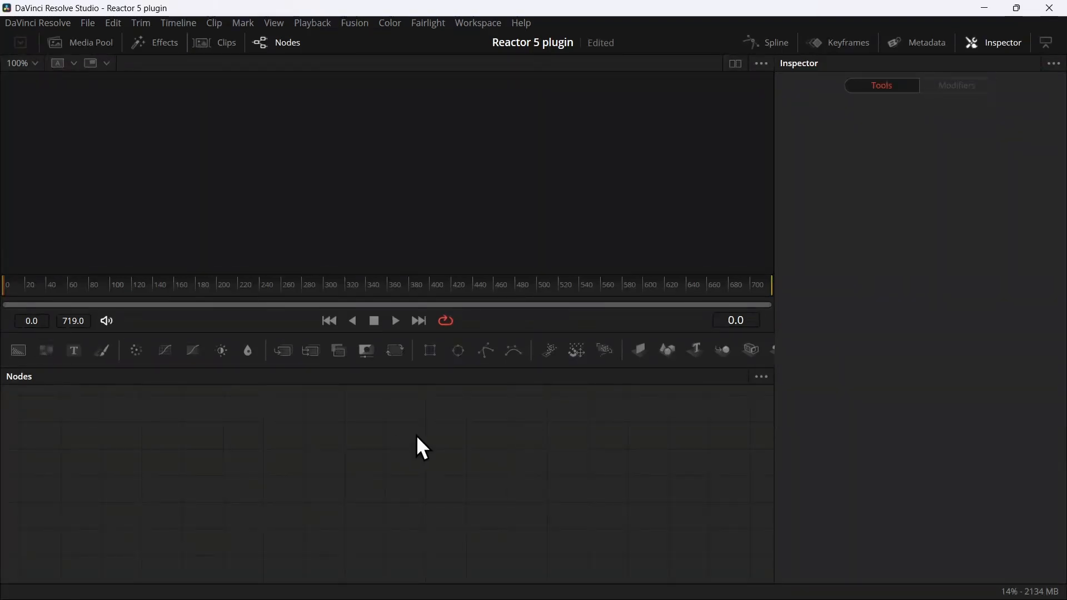
- Open the Fusion Hotkey Manager from Resolve Essentials and show the hotkeys assigned to the Flow view
left_click(476, 24)
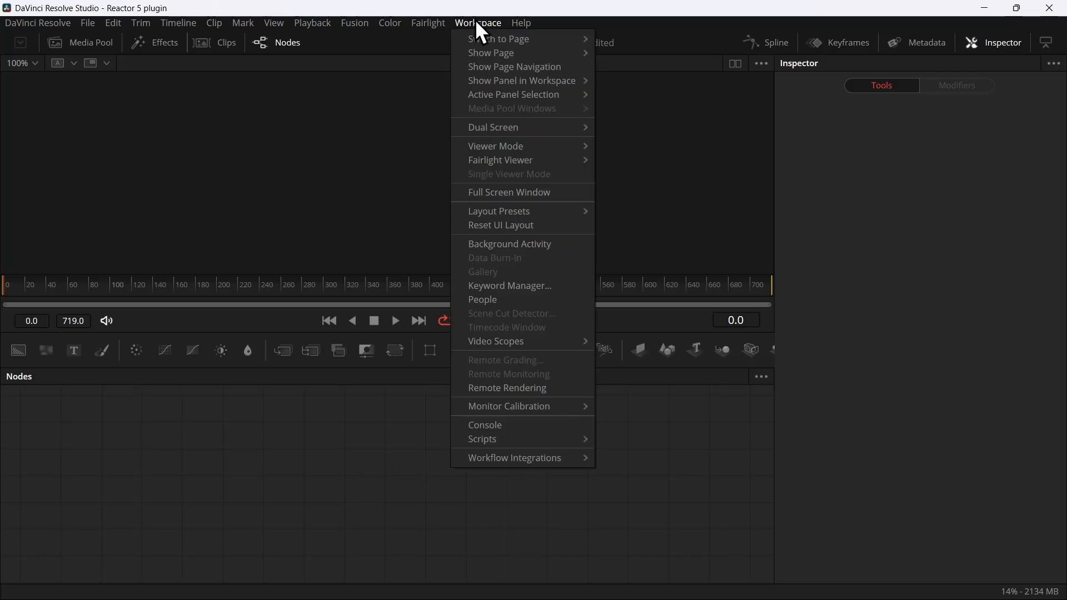
mouse_move(514, 440)
mouse_move(639, 522)
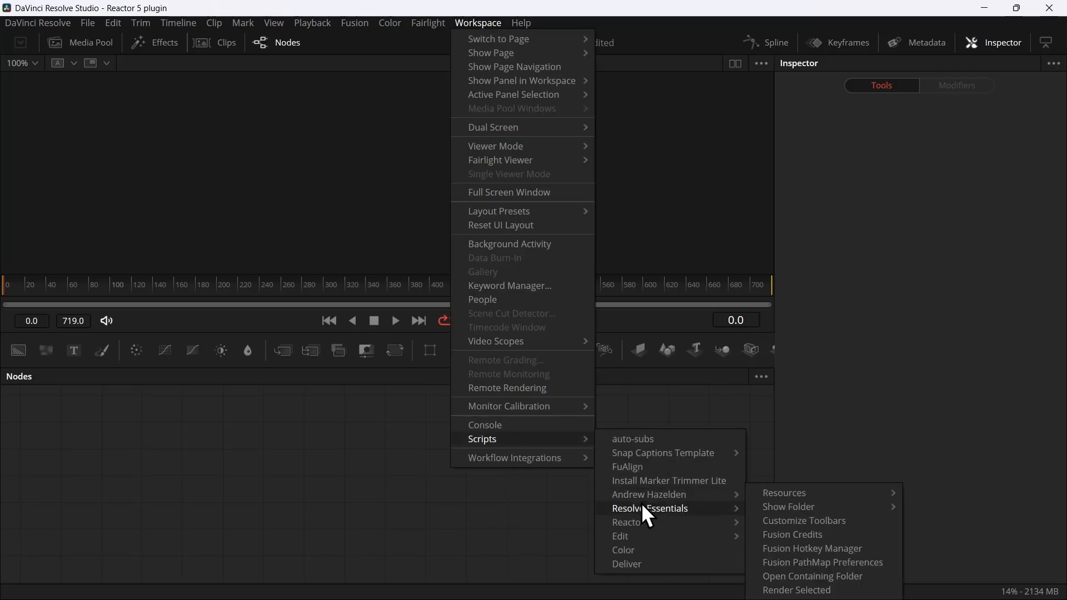
left_click(813, 551)
left_click(268, 161)
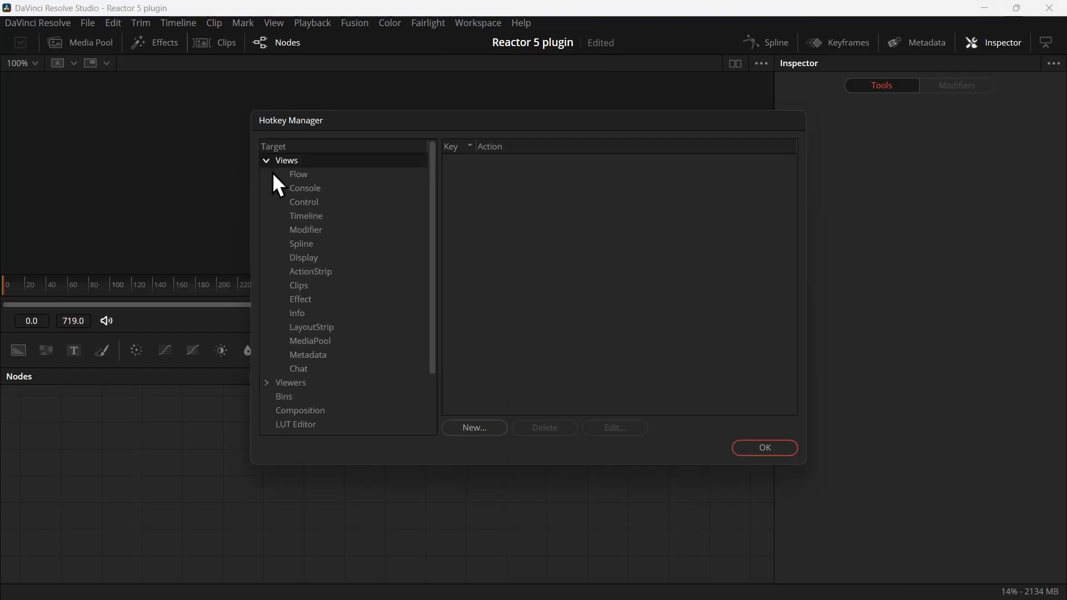
left_click(296, 174)
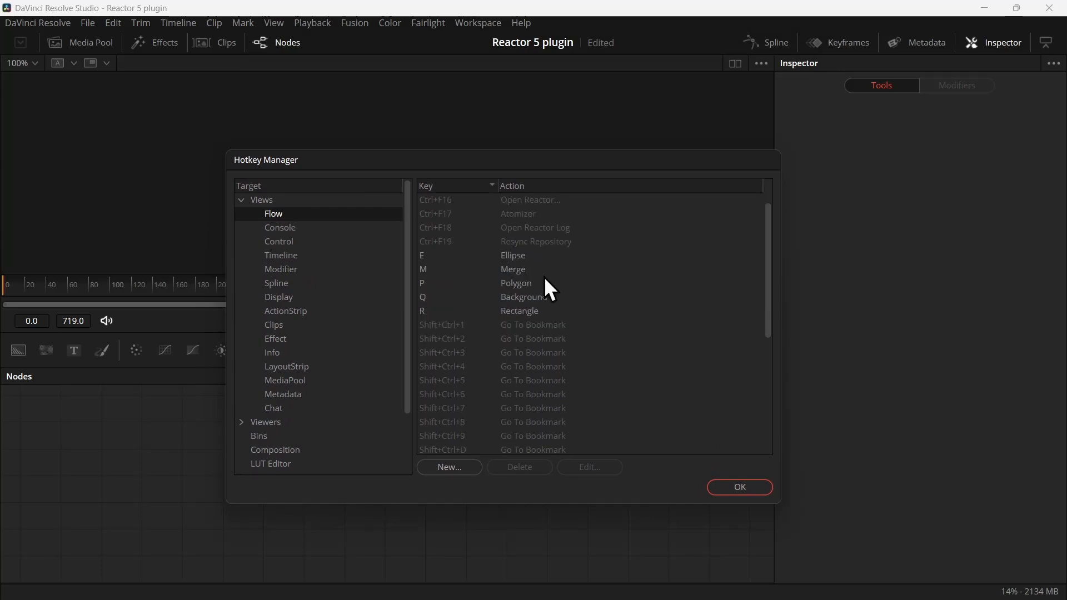
scroll(556, 283, "down", 5)
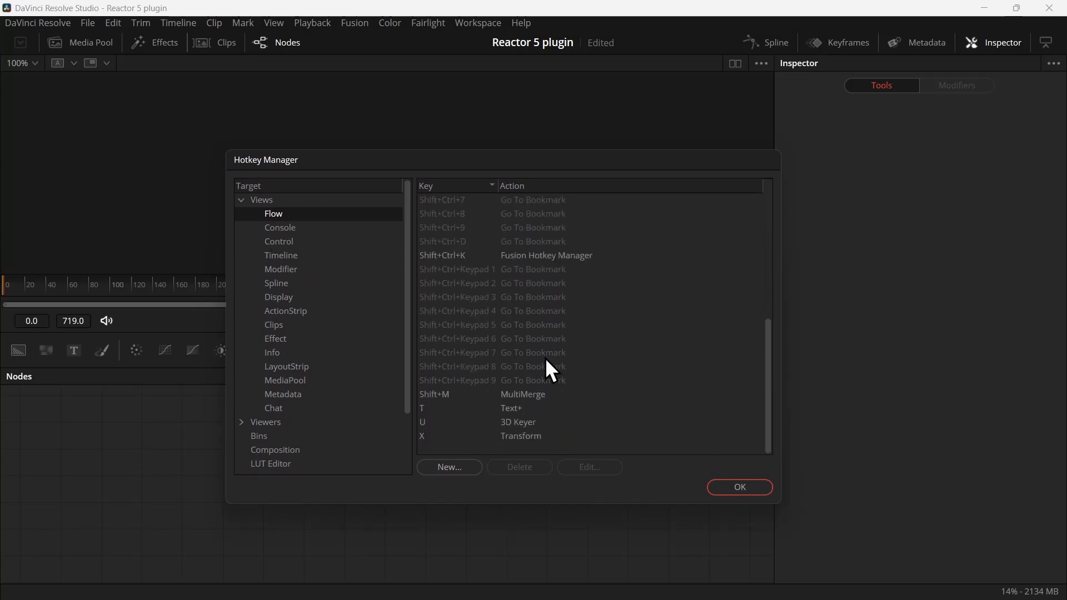
- Start a new Flow hotkey on the J key and browse the available action and tool categories
left_click(445, 469)
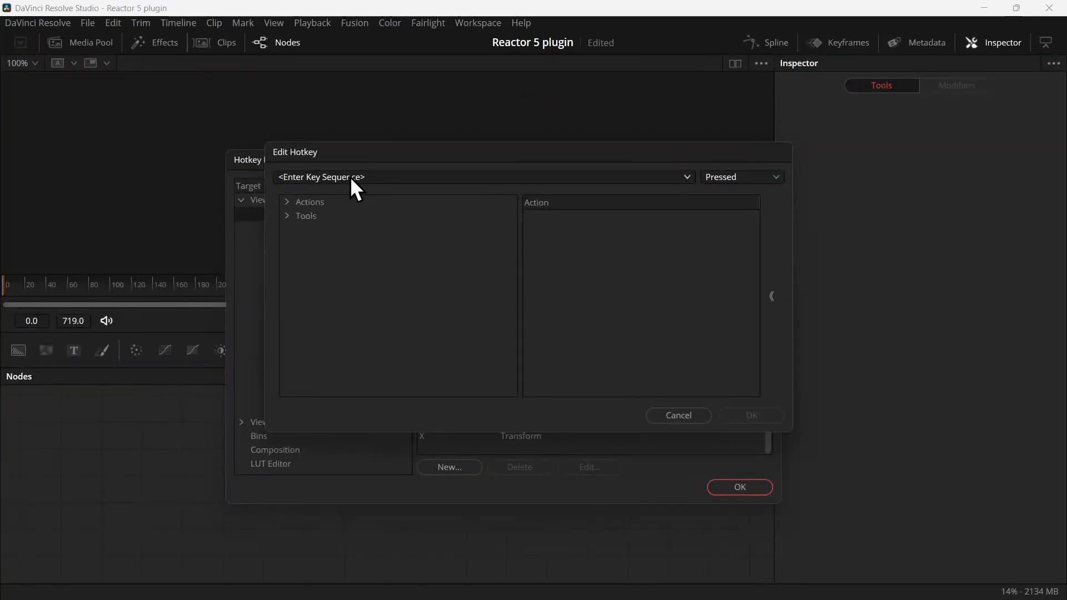
key("j")
double_click(310, 218)
left_click(333, 285)
left_click(339, 313)
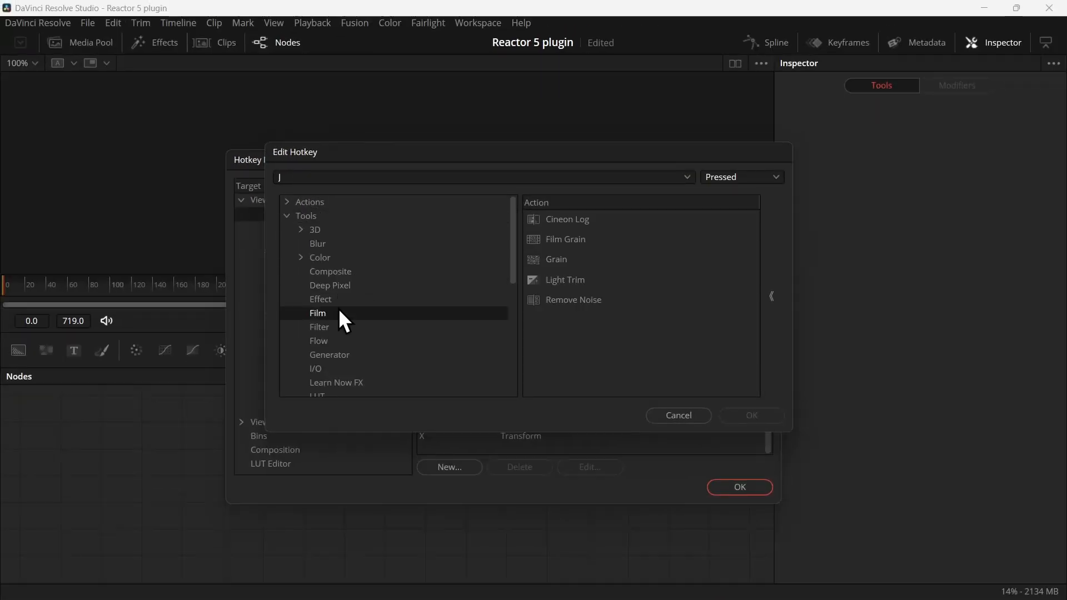
double_click(315, 203)
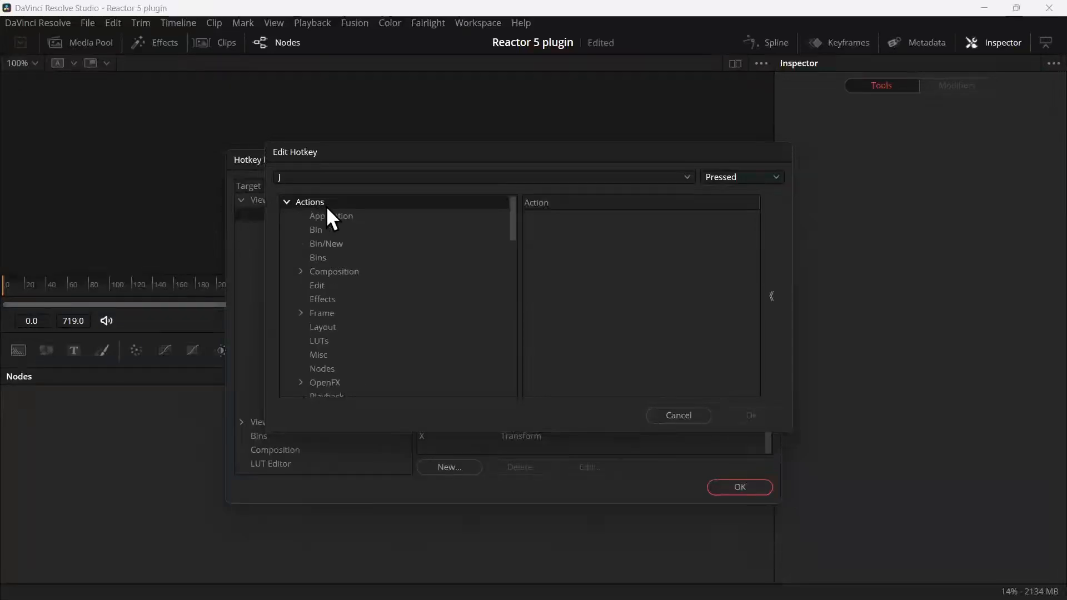
double_click(310, 202)
scroll(335, 315, "down", 4)
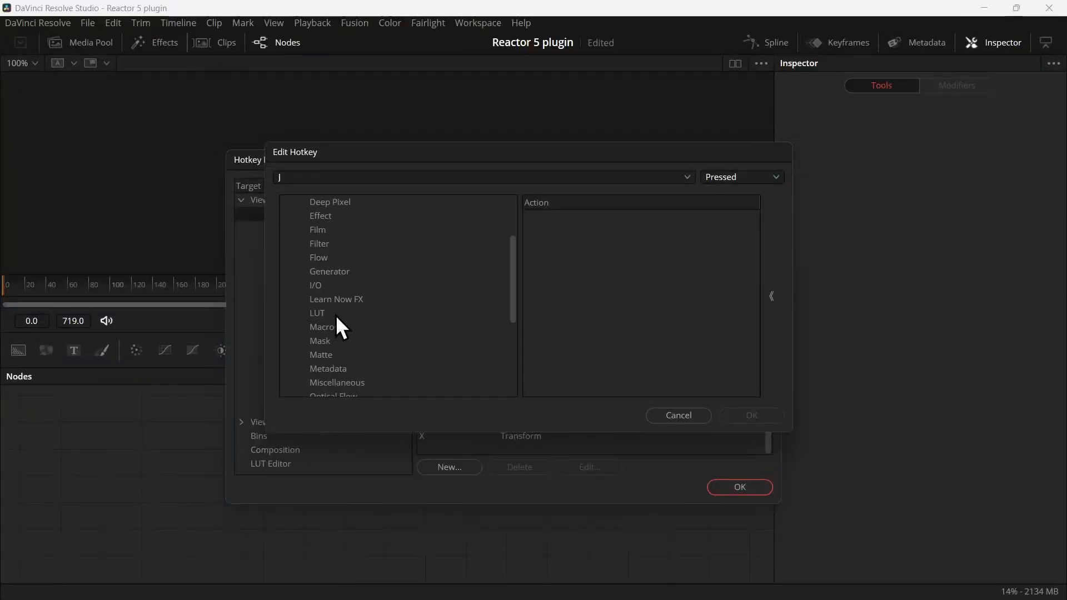
scroll(338, 272, "down", 2)
scroll(345, 300, "up", 4)
- Save Directional Blur from the Blur tools as the new hotkey's action and add a Directional Blur node with it
left_click(324, 218)
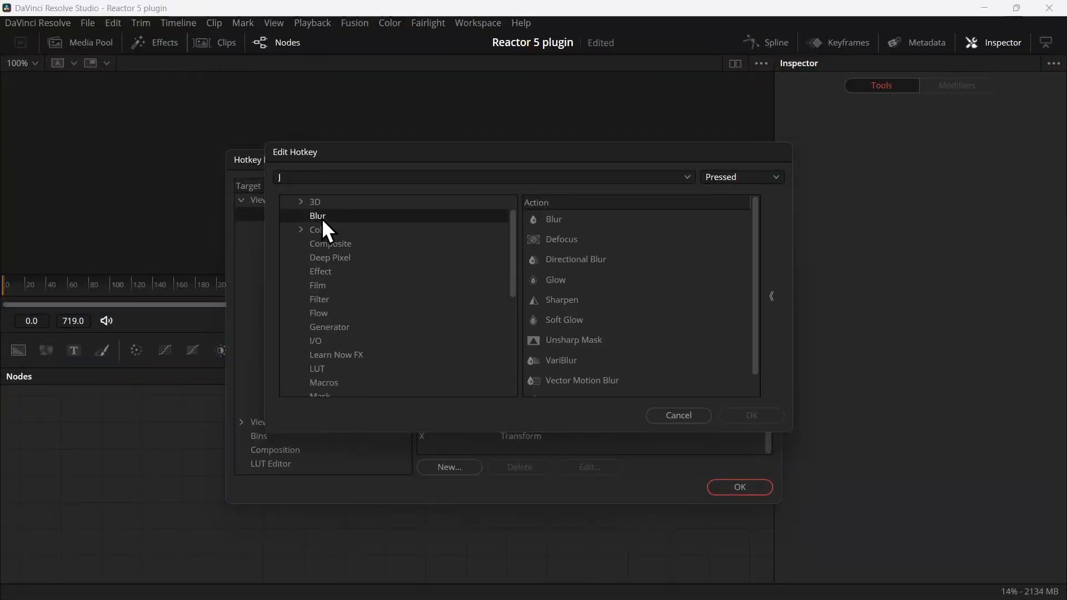
left_click(577, 261)
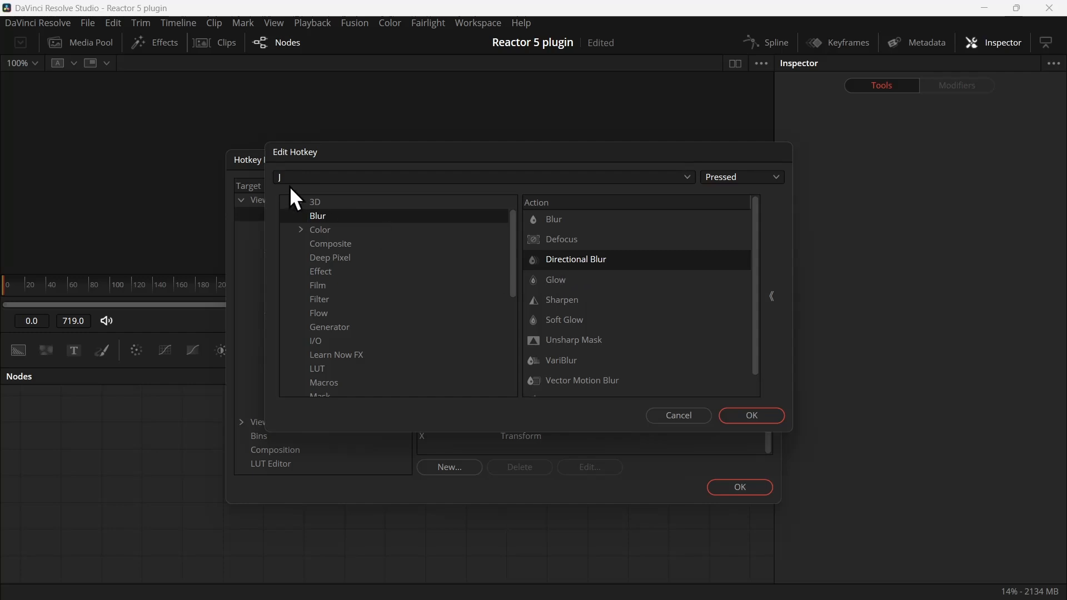
left_click(744, 416)
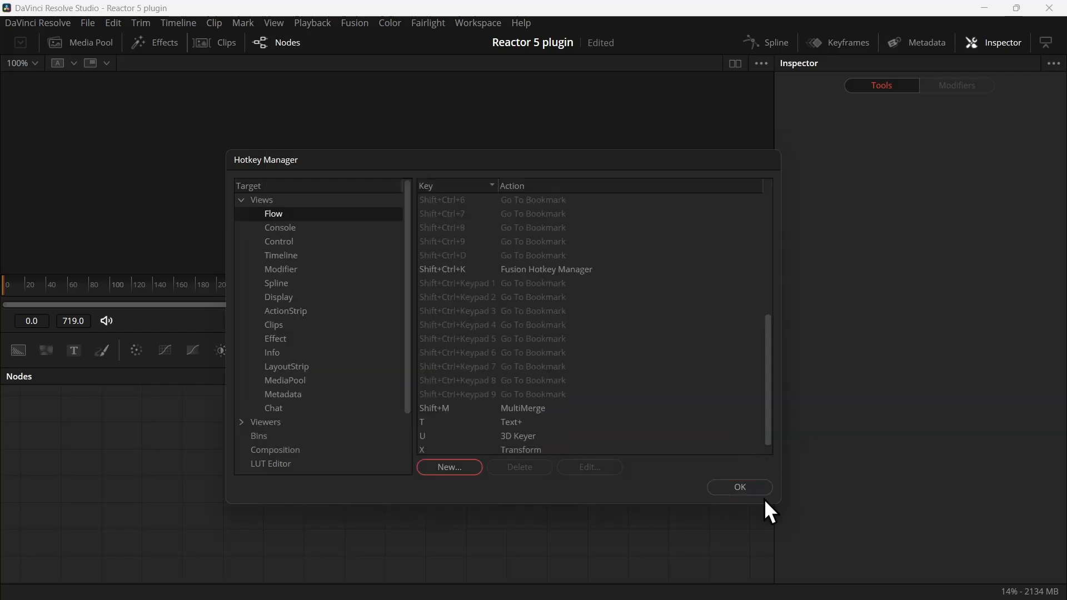
left_click(757, 488)
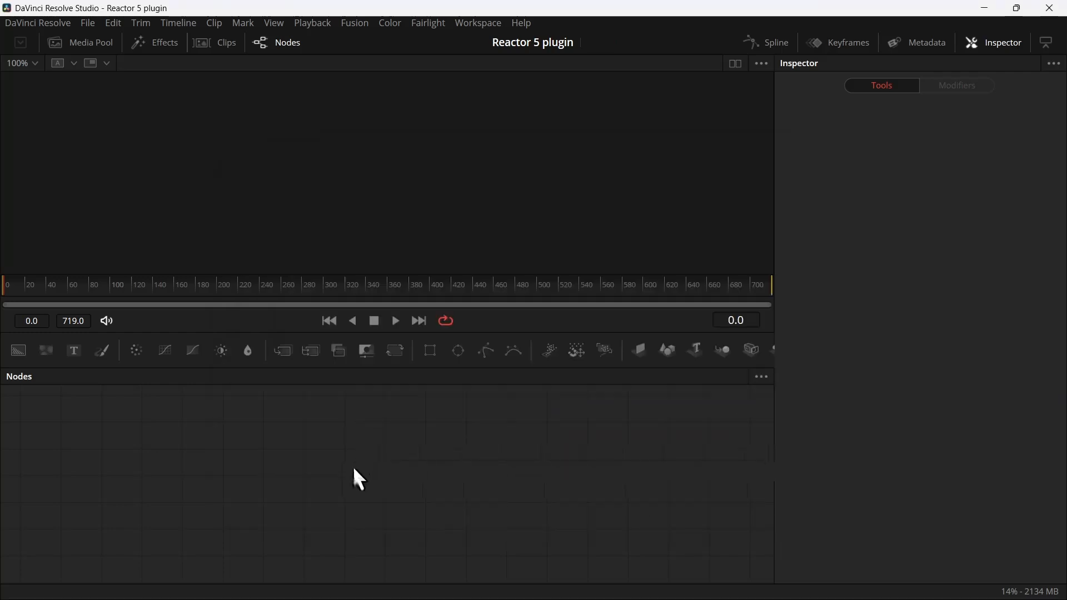
key("d")
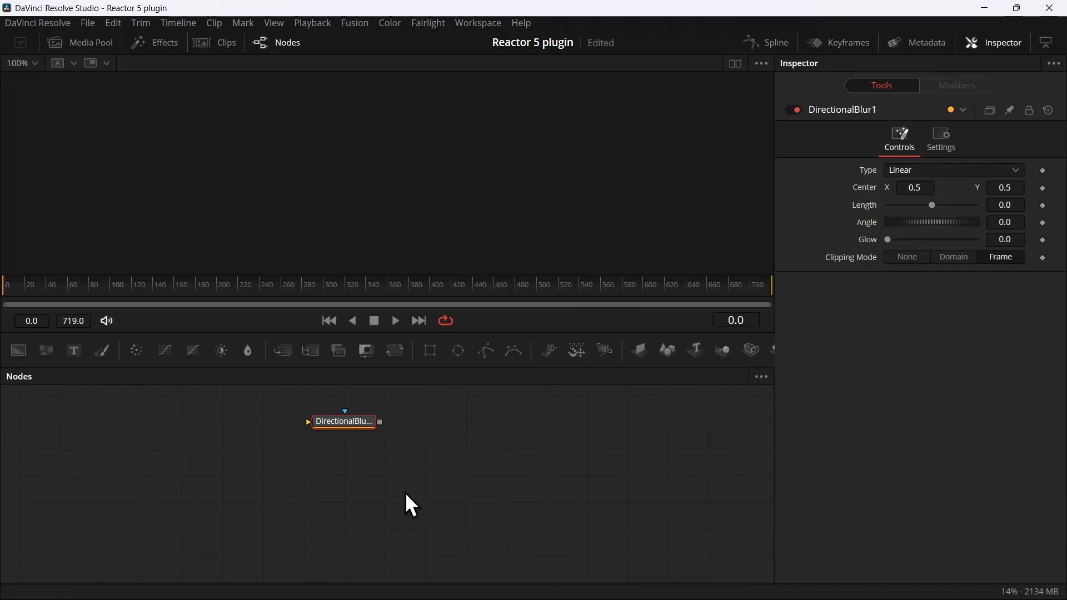
- Search the Reactor packages for "Vector" and close the package manager
key("ctrl+shift+r")
type("Vector")
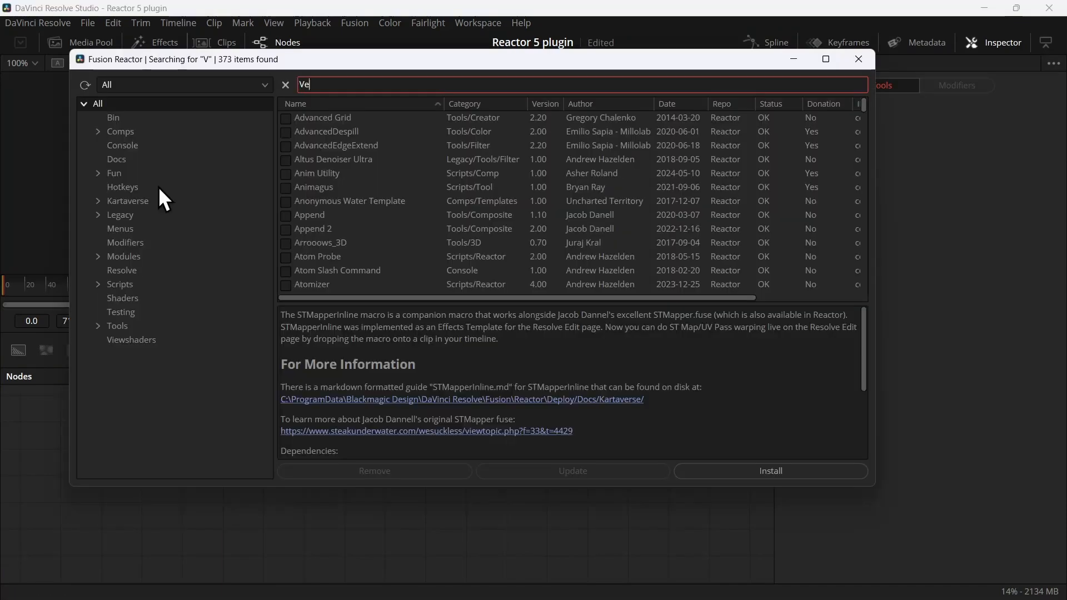
left_click(858, 59)
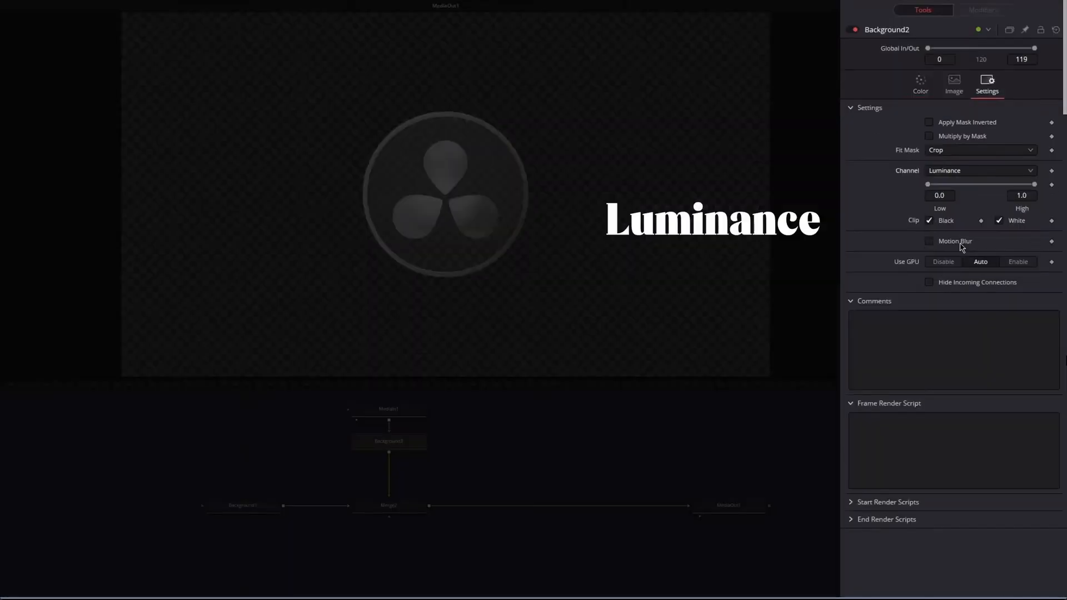
- Lower the high limit of the Luminance channel range in Background2's mask settings
left_click_drag(1034, 184, 952, 184)
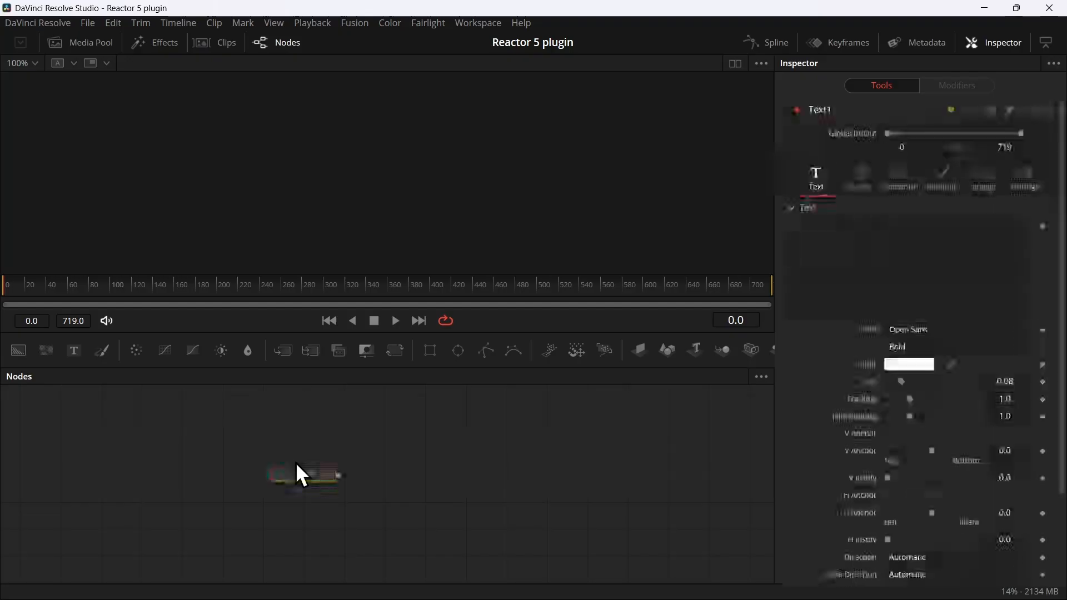
- Switch to dual viewers, display the Text1 node in both, and reposition the node in the flow
key("1")
left_click(737, 65)
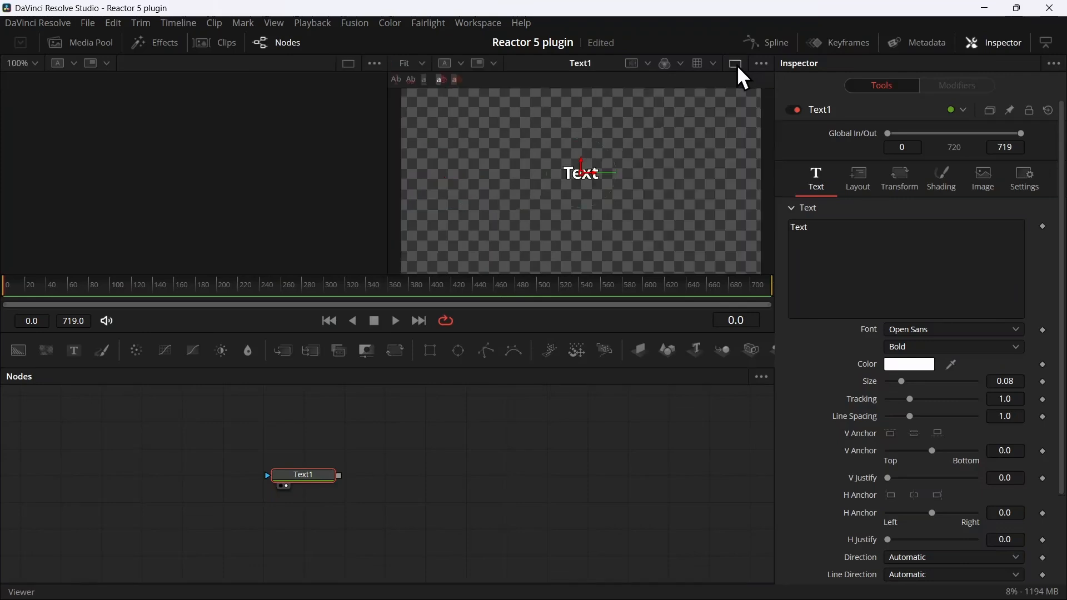
left_click_drag(298, 468, 145, 215)
left_click_drag(332, 479, 292, 452)
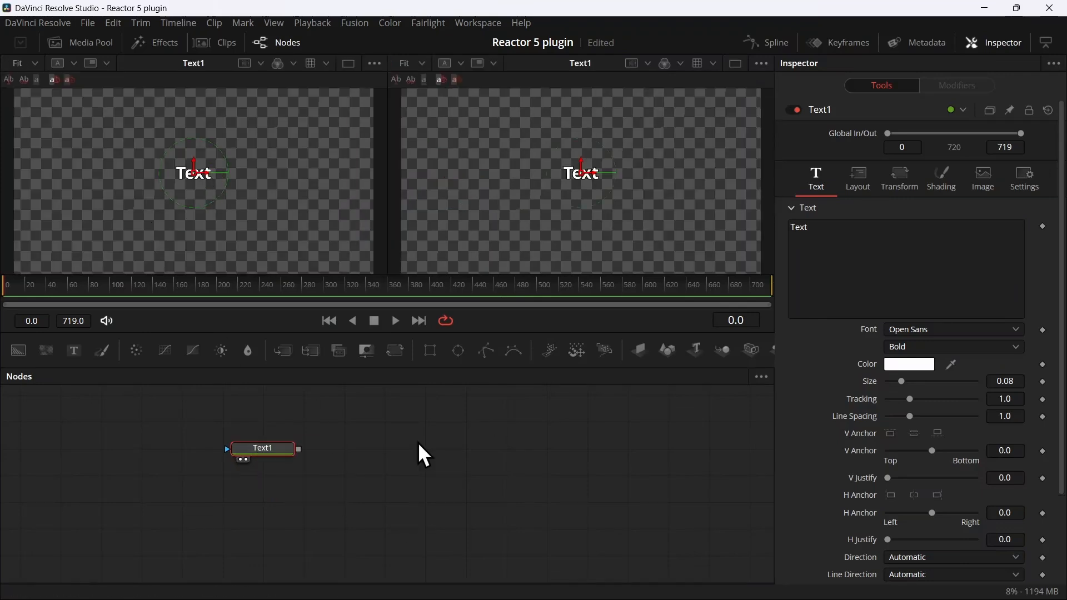
- Find the VectorSnapshot script by searching for "vector" and run it on Text1 to export SVG and BMP files
key("shift+space")
type("vector")
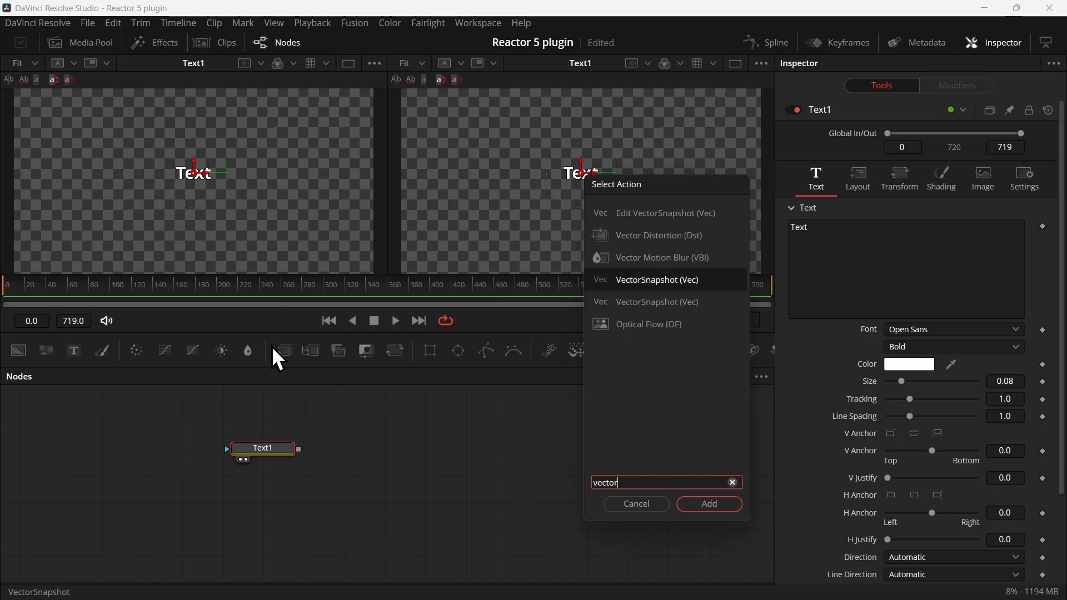
key("Up")
key("Down")
key("Down")
key("Up")
key("Down")
key("Up")
key("Down")
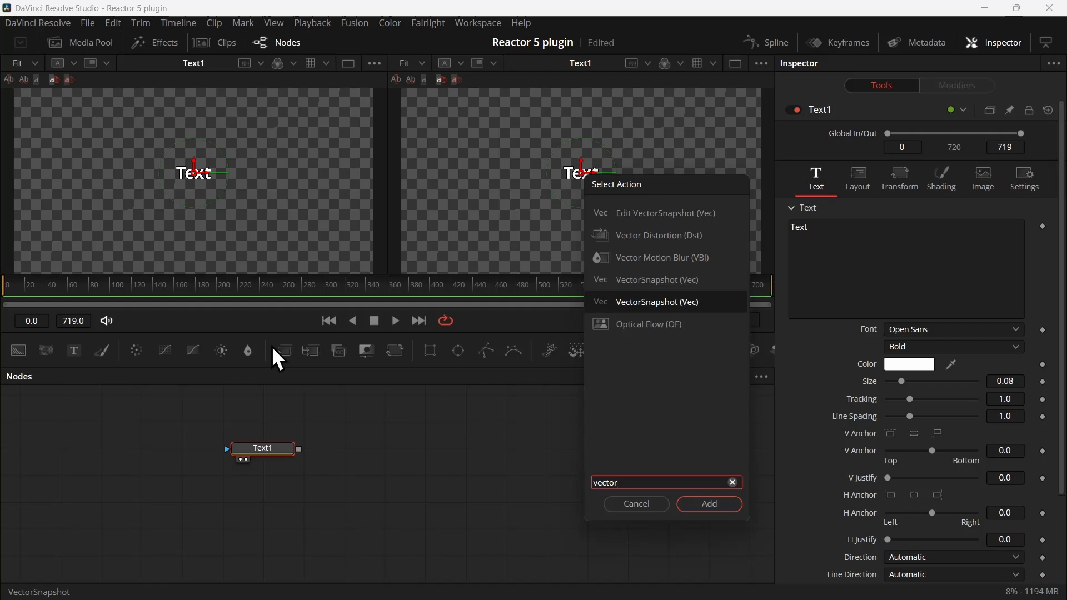
key("Return")
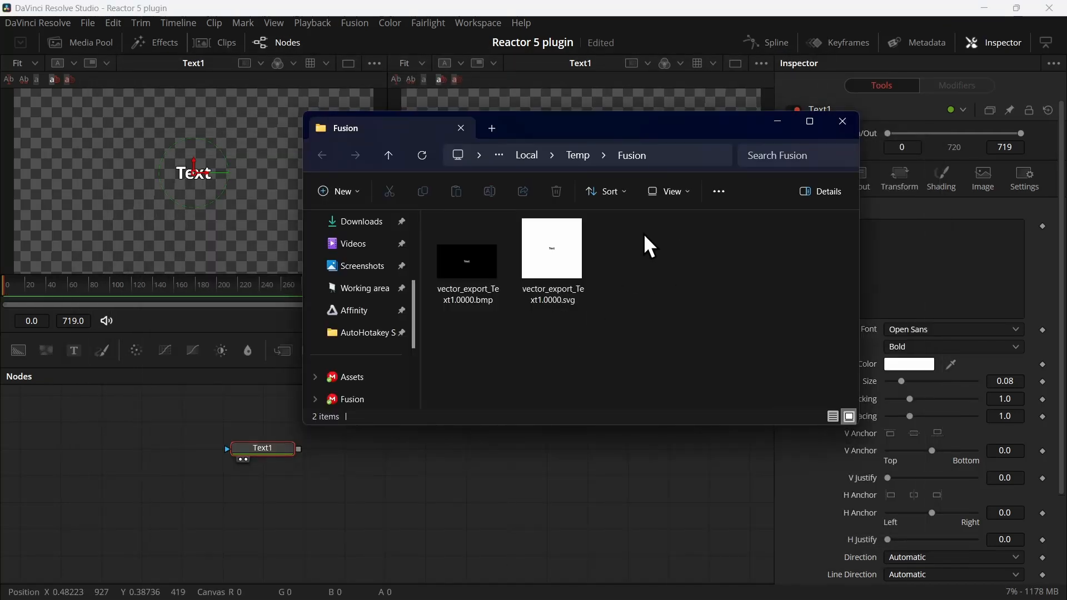
- Copy the path of the Temp\Fusion export folder and return to DaVinci Resolve
left_click(682, 156)
key("ctrl+c")
left_click(542, 475)
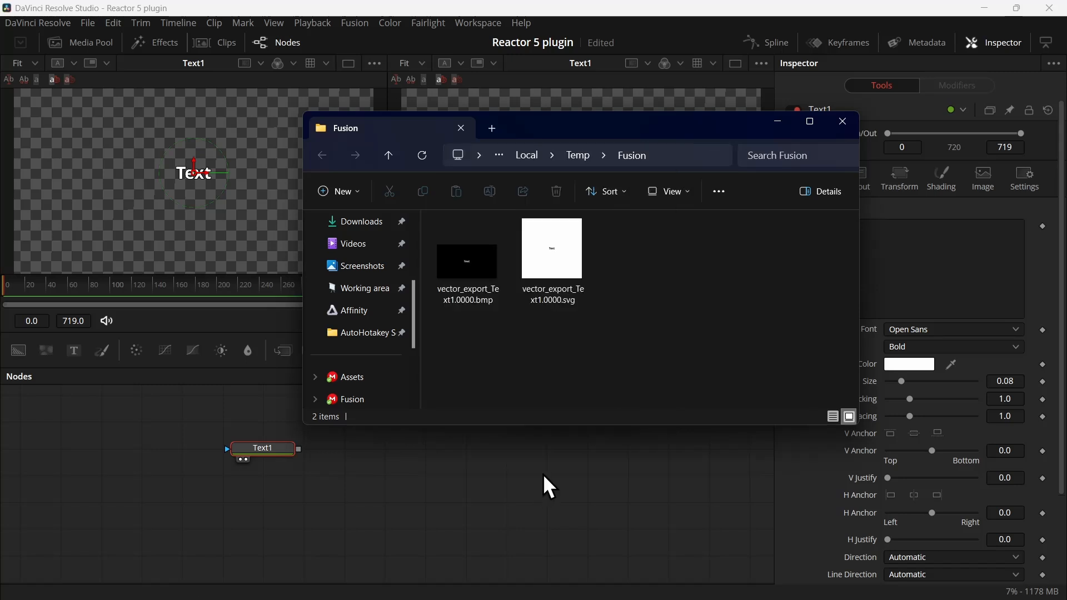
- Import vector_export_Text1.0000.svg from the copied folder path into the Fusion composition with an image size of 2560 × 1440
left_click(358, 24)
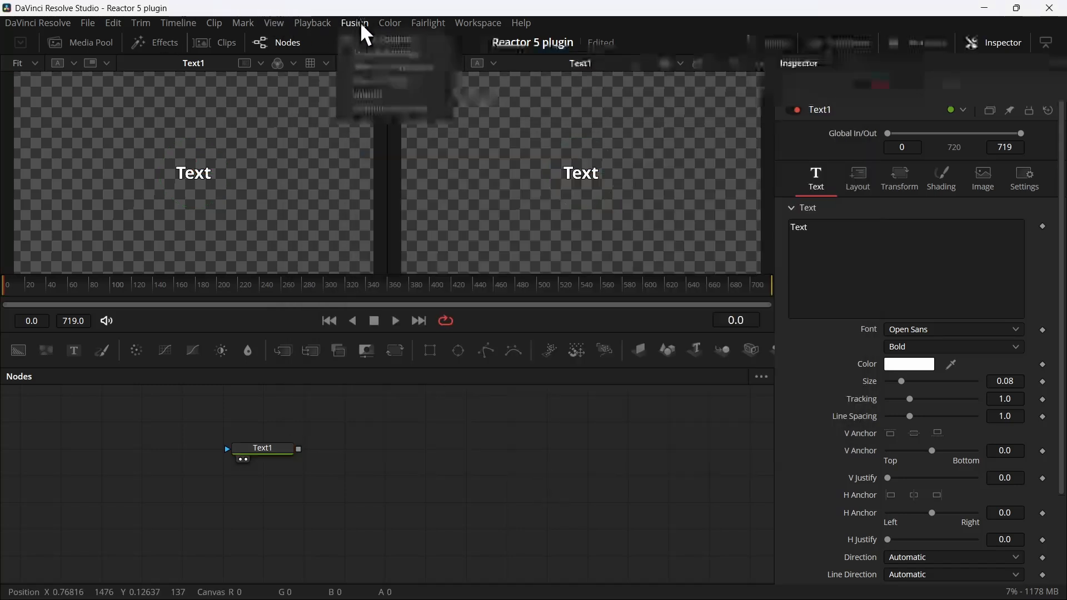
mouse_move(378, 95)
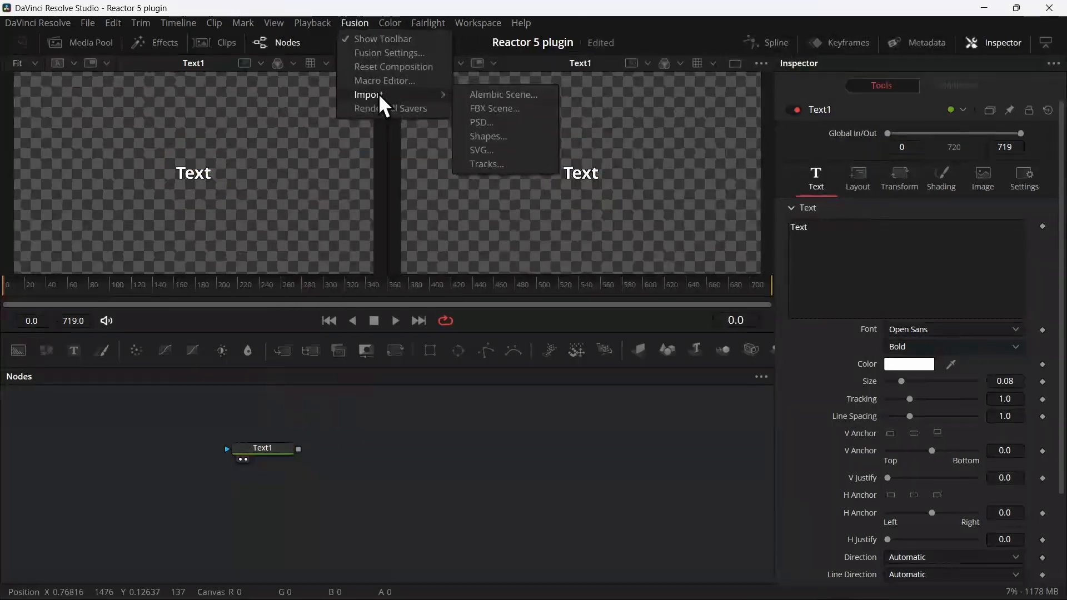
left_click(497, 154)
left_click(317, 54)
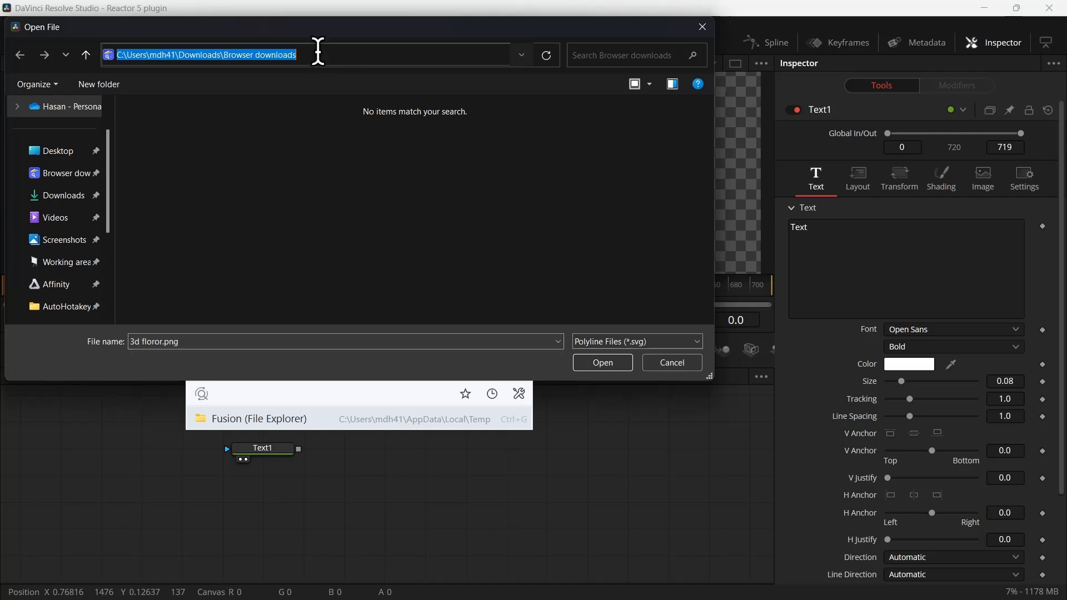
key("ctrl+v")
key("Return")
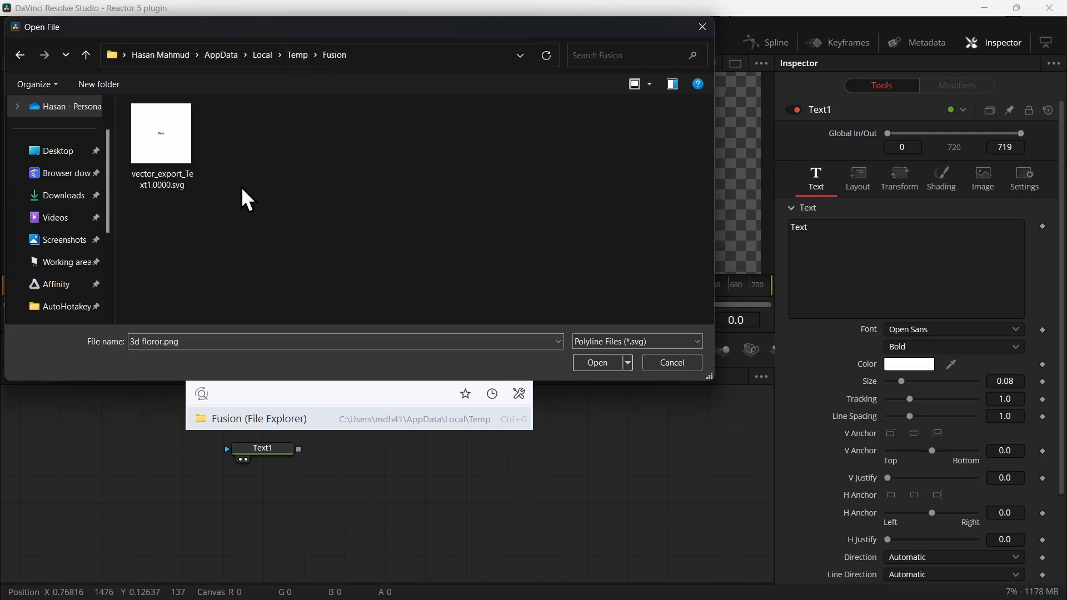
left_click(158, 149)
double_click(159, 149)
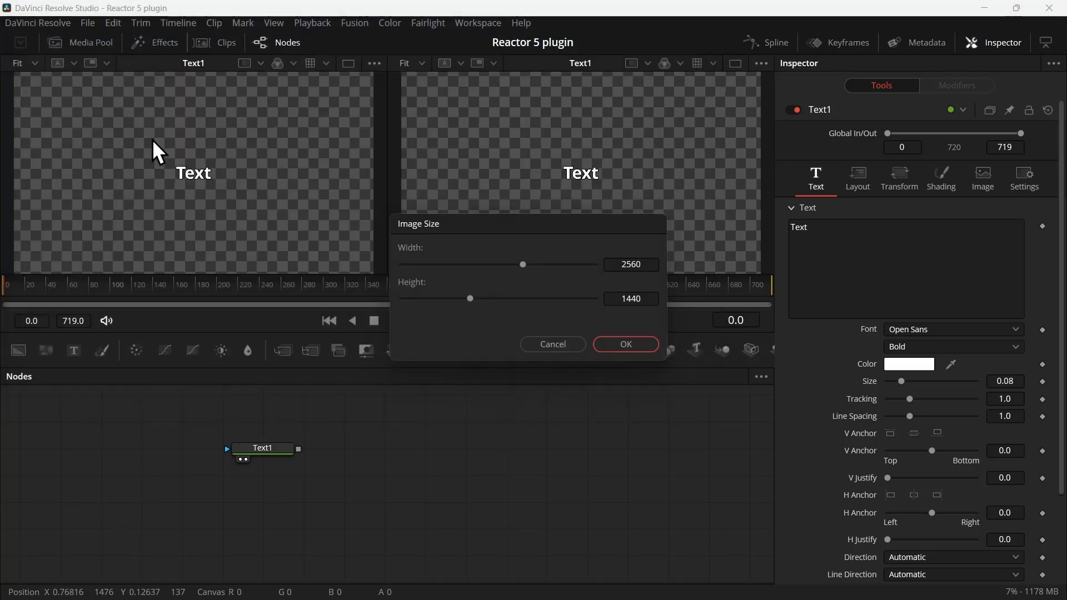
left_click(629, 349)
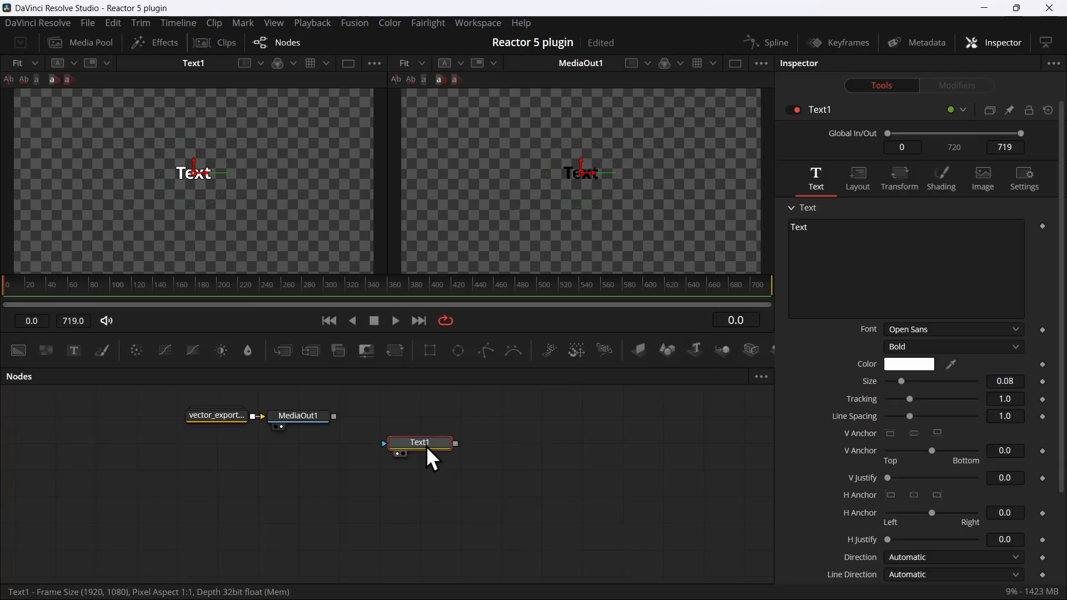
- Delete the Text1 node and expand the imported vector_export group to show its nodes
key("Delete")
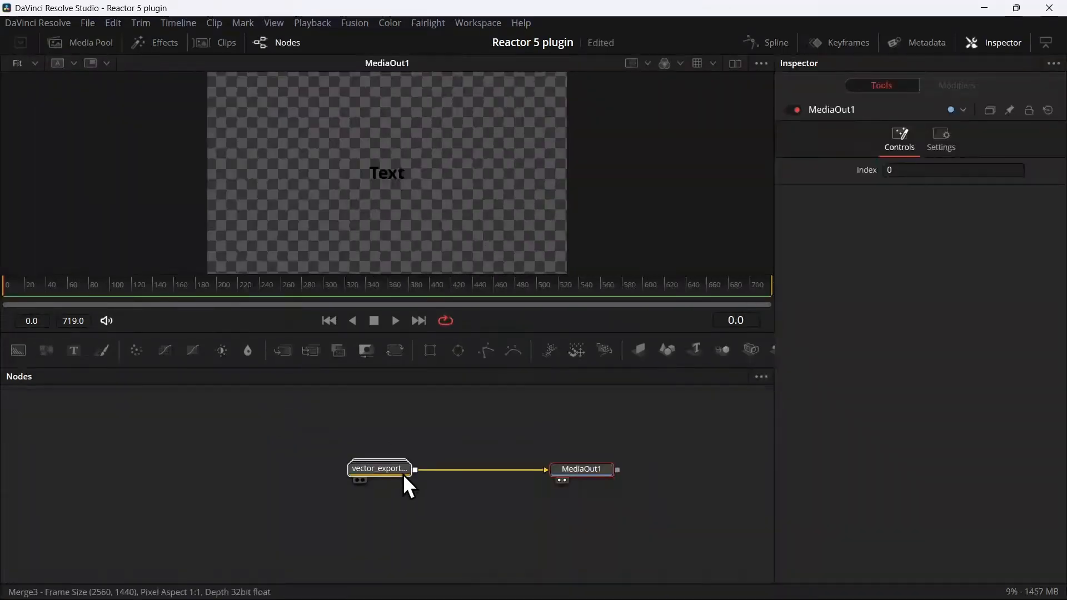
left_click(382, 471)
double_click(381, 471)
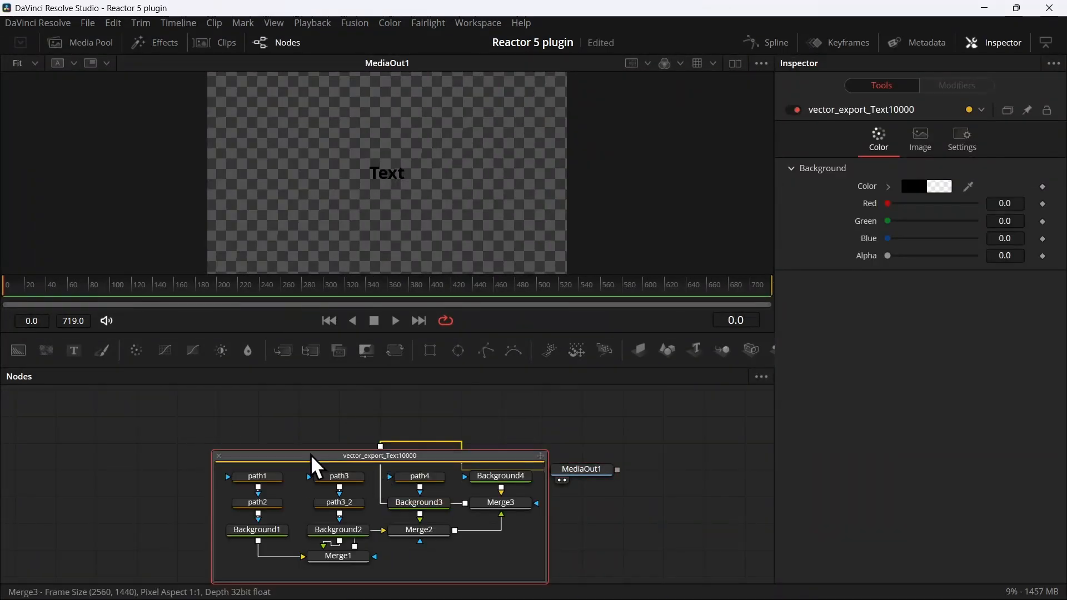
- Distort the imported letter outlines by pulling a top point of the T upward and a lower point of the e downward
left_click(255, 477)
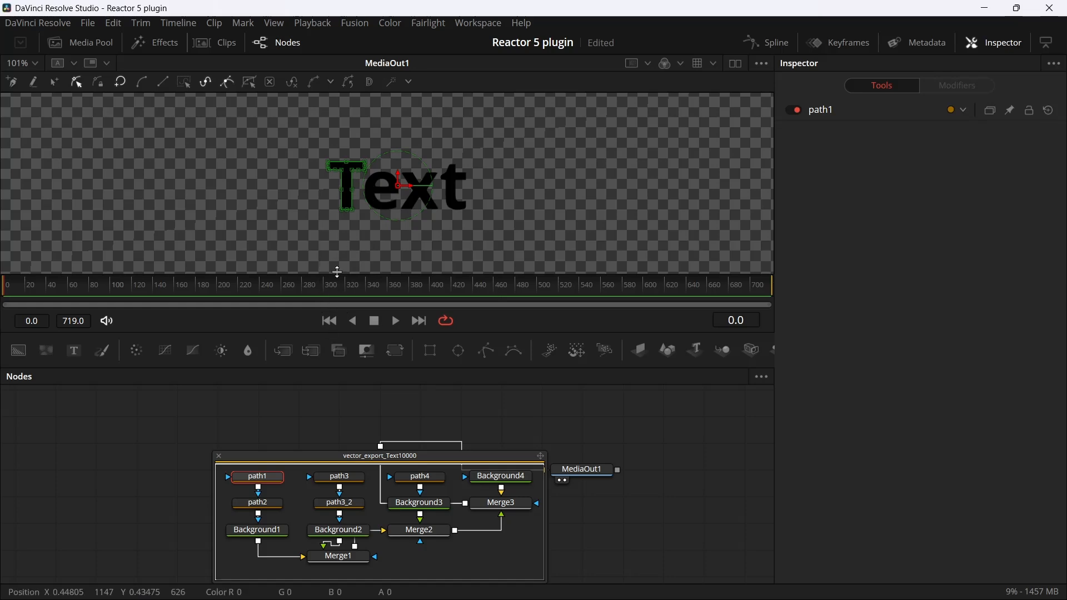
left_click_drag(346, 162, 371, 110)
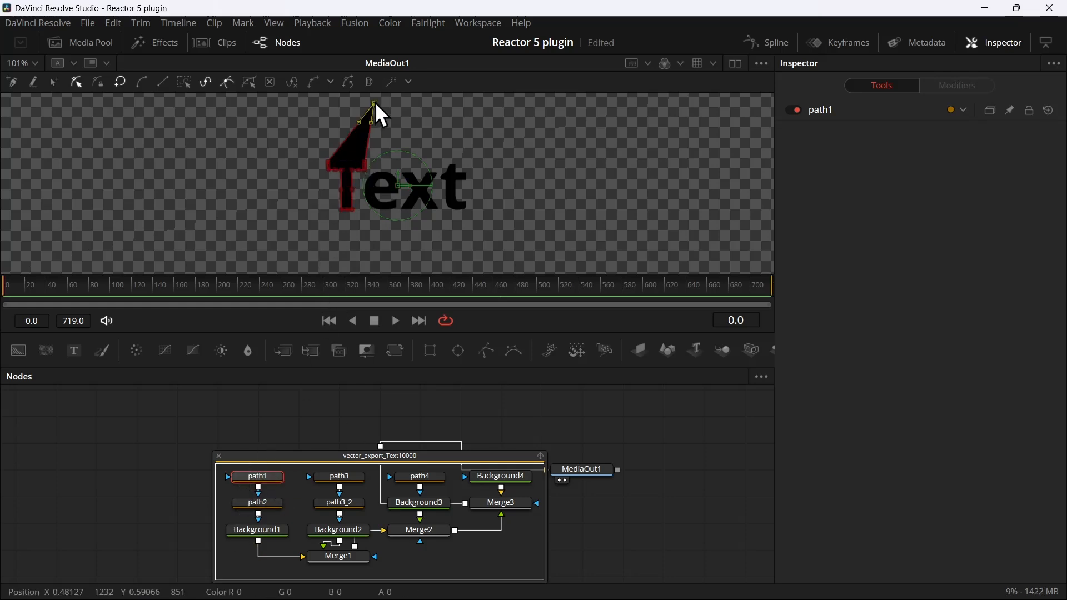
left_click_drag(382, 209, 365, 250)
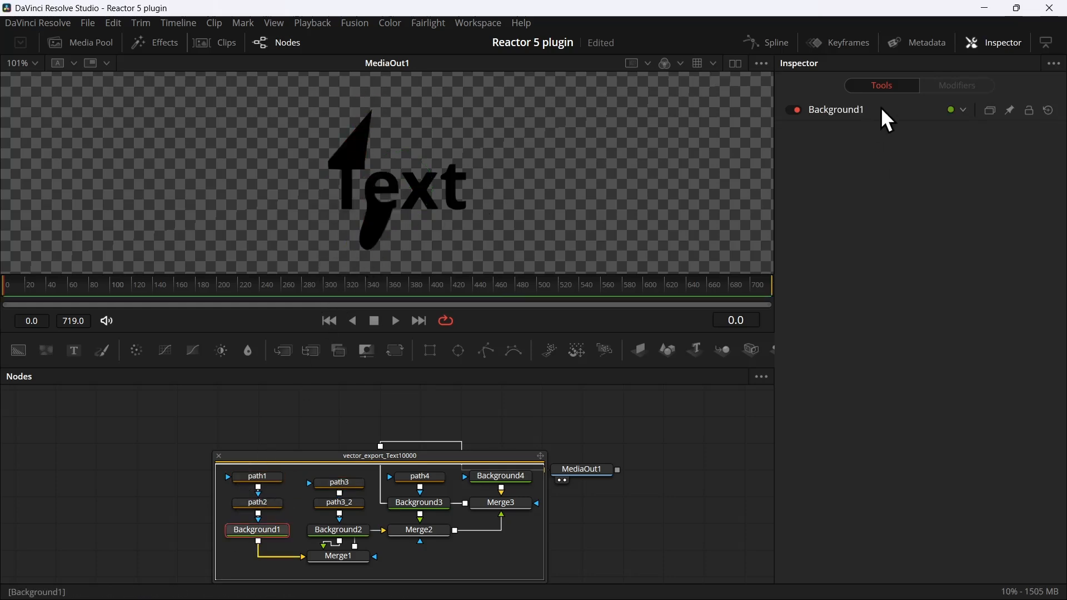
- Pick a new fill color for the Background1 node
left_click(926, 252)
left_click(694, 210)
left_click_drag(680, 236, 678, 185)
left_click(675, 431)
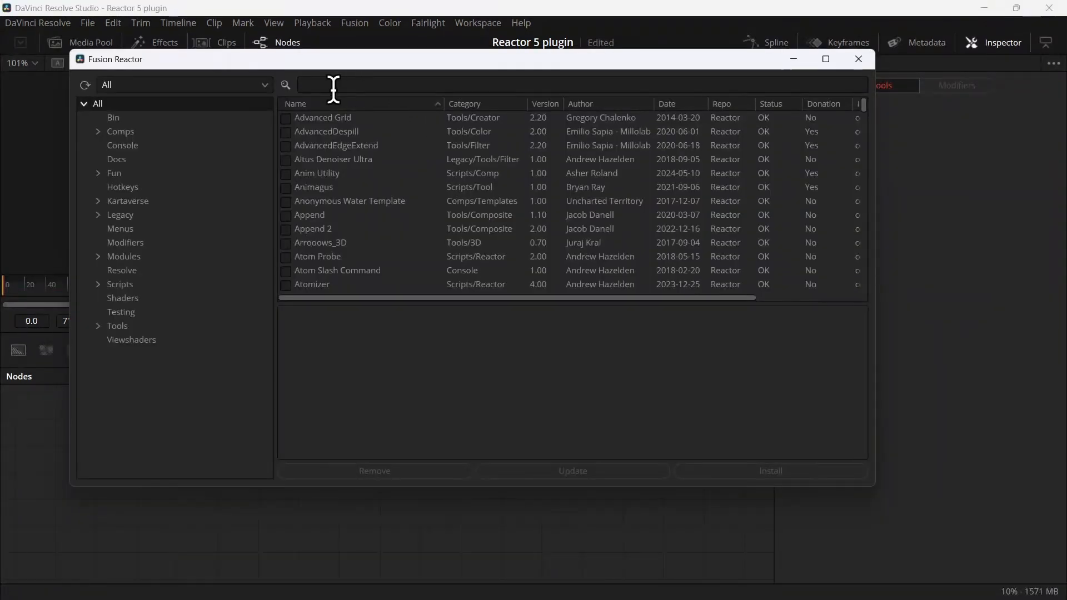
- Search the Reactor packages for "real s", view the Real Shadow description, and close the package manager
left_click(345, 85)
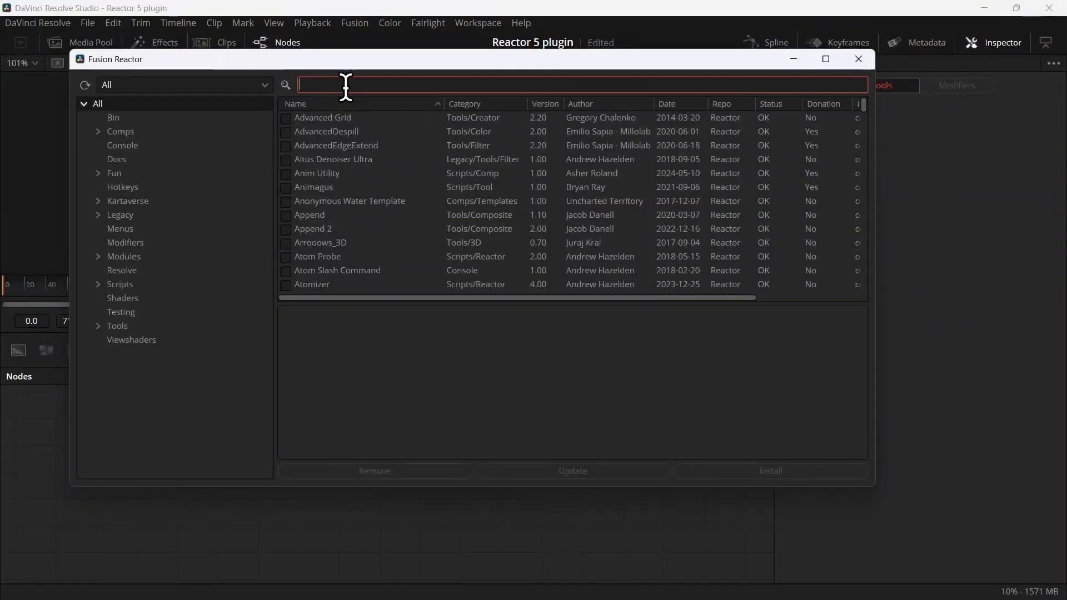
type("real s")
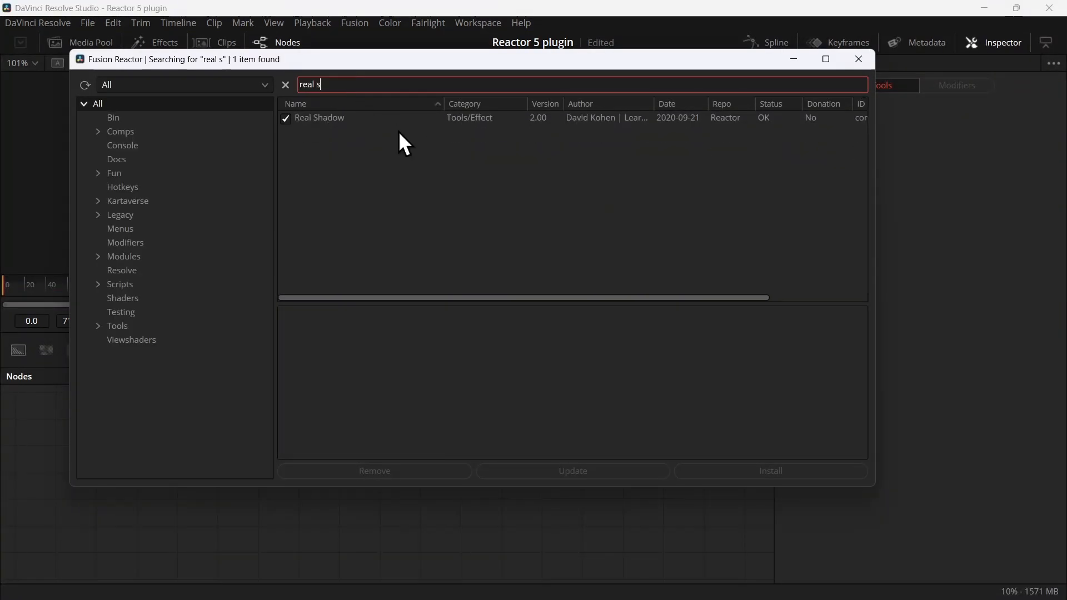
left_click(381, 117)
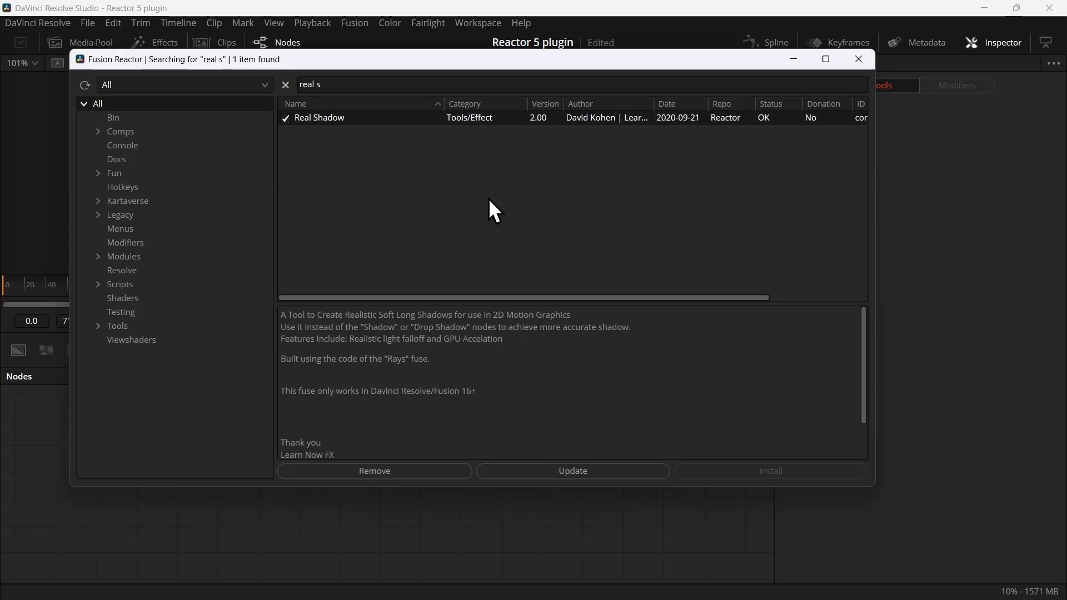
left_click(857, 58)
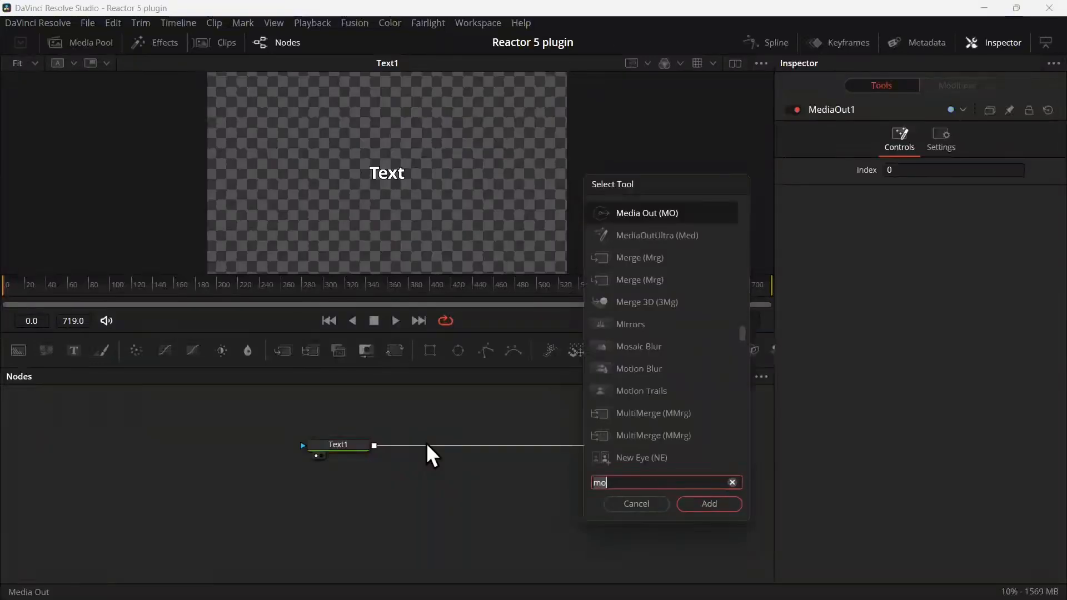
- Add a Real Shadow node and insert it on the connection between Text1 and MediaOut1
key("BackSpace")
key("BackSpace")
type("re")
key("Return")
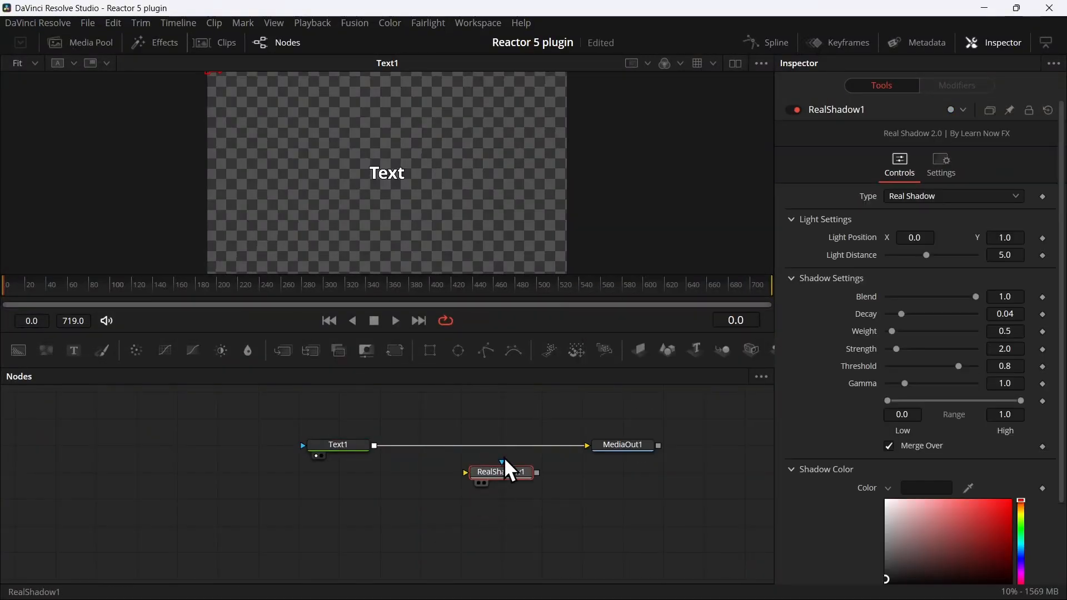
left_click_drag(514, 473, 470, 419)
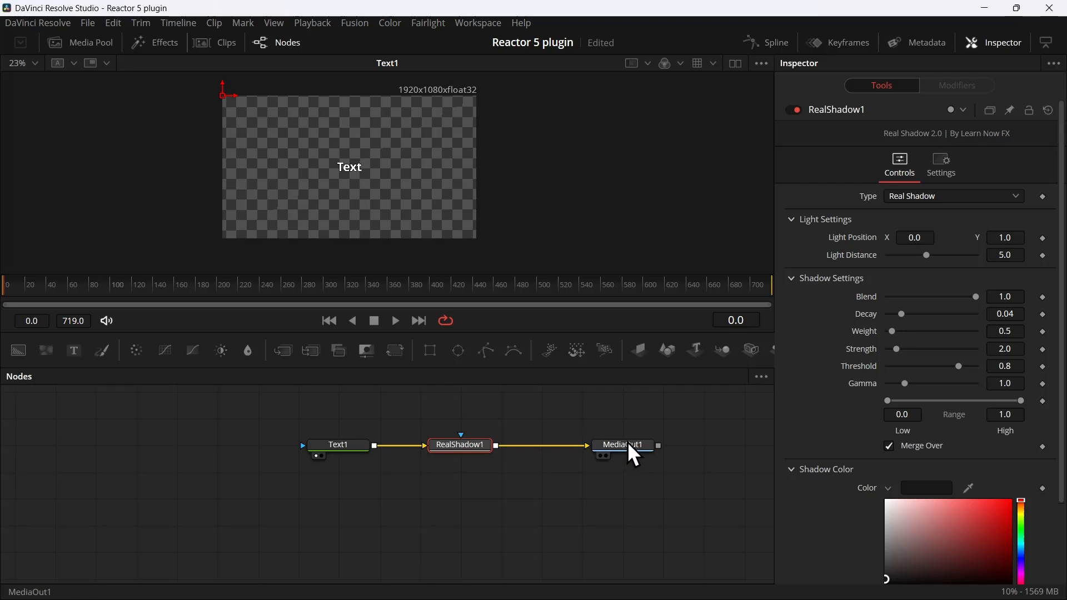
- Display MediaOut1 in the viewer and enlarge the text size of Text1
left_click_drag(628, 442, 291, 112)
left_click(350, 448)
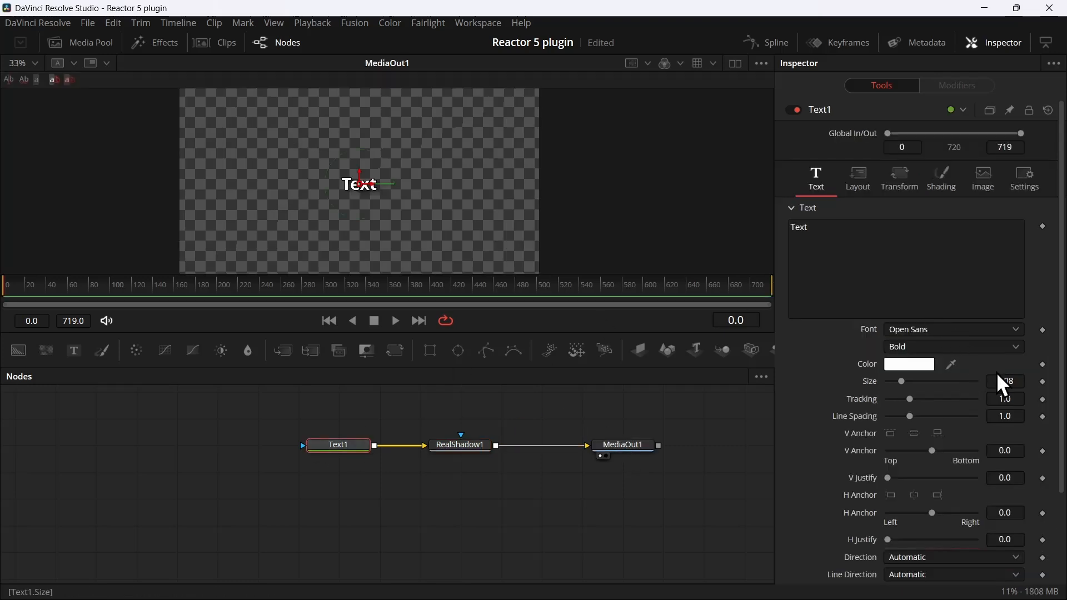
left_click_drag(1002, 385, 1028, 380)
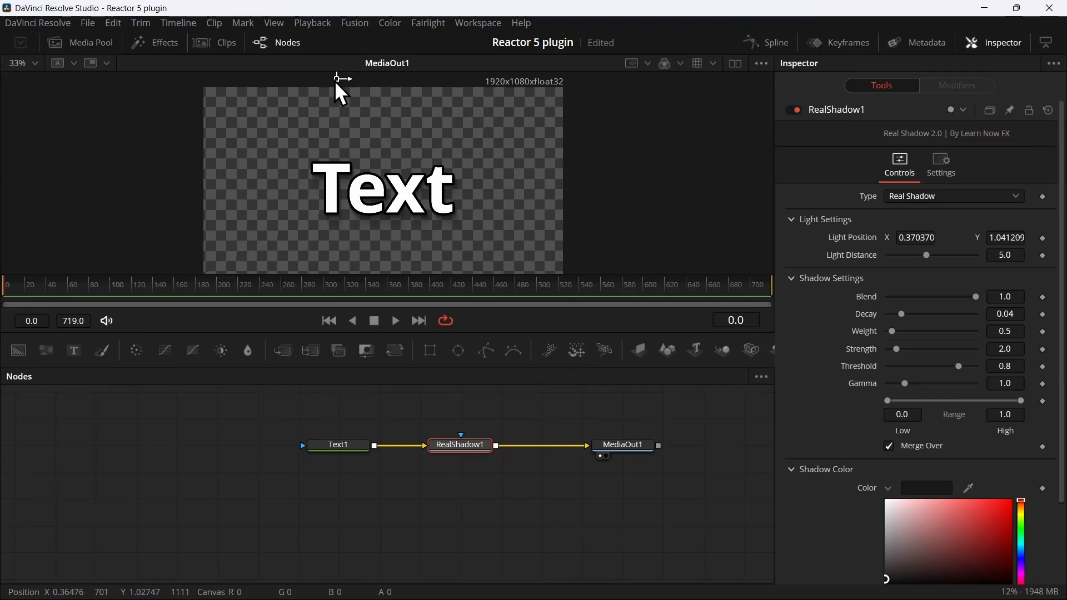
- Set RealShadow1's type to Long Shadow and reposition its light along the frame's top edge, ending at about X 0.67, Y 0.93
left_click_drag(335, 80, 207, 106)
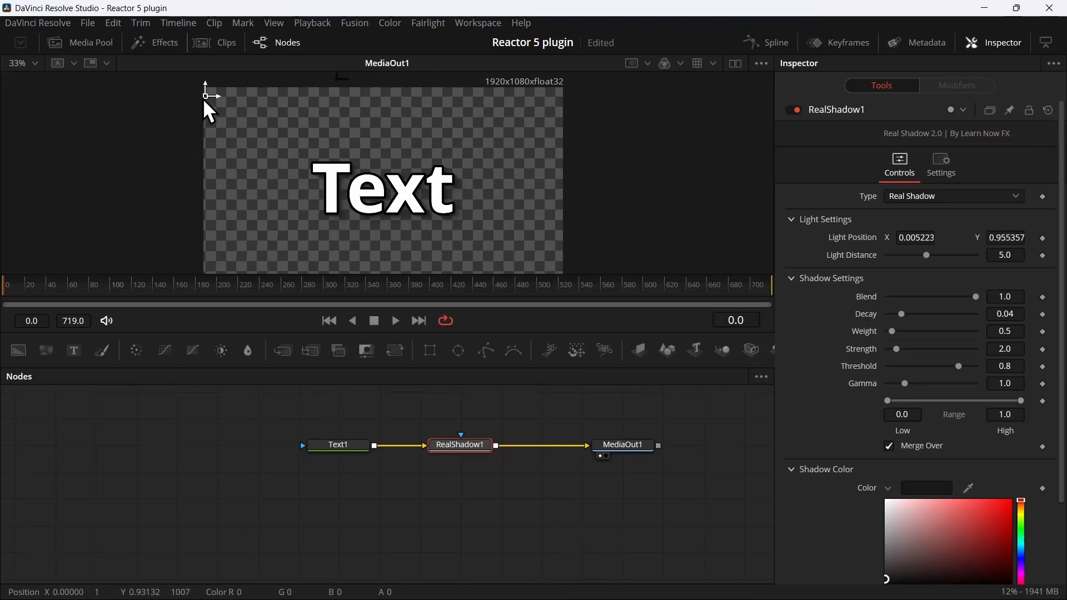
left_click(914, 198)
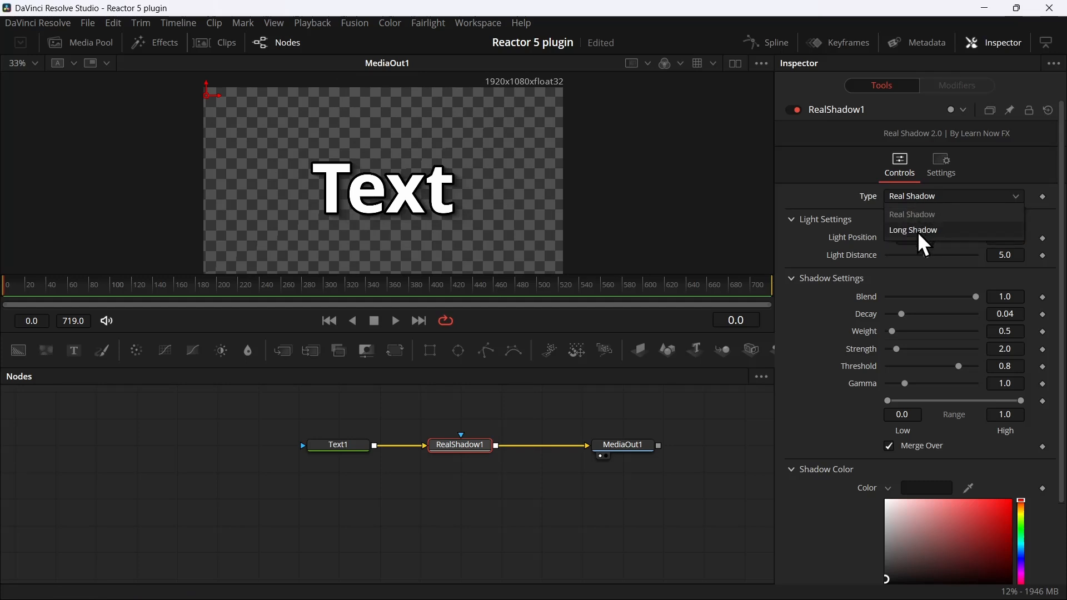
left_click(918, 231)
scroll(430, 196, "down", 2)
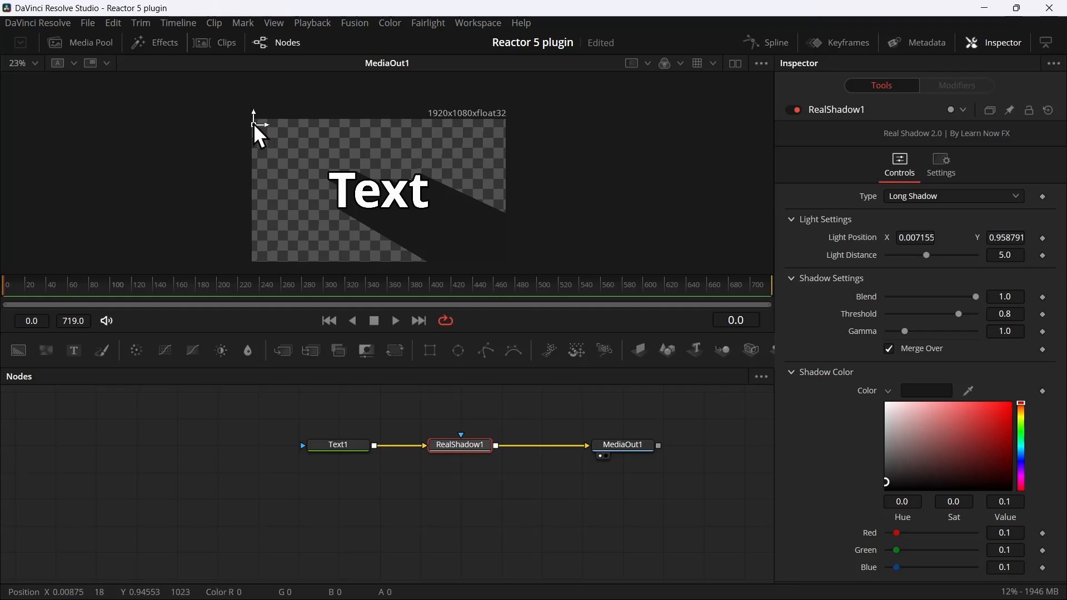
left_click_drag(255, 124, 422, 126)
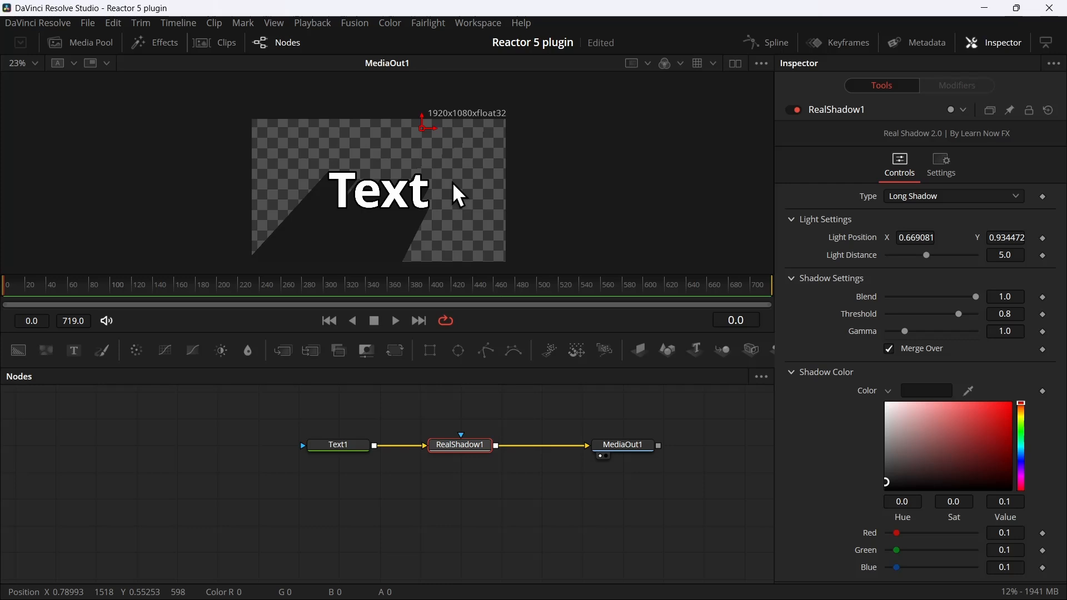